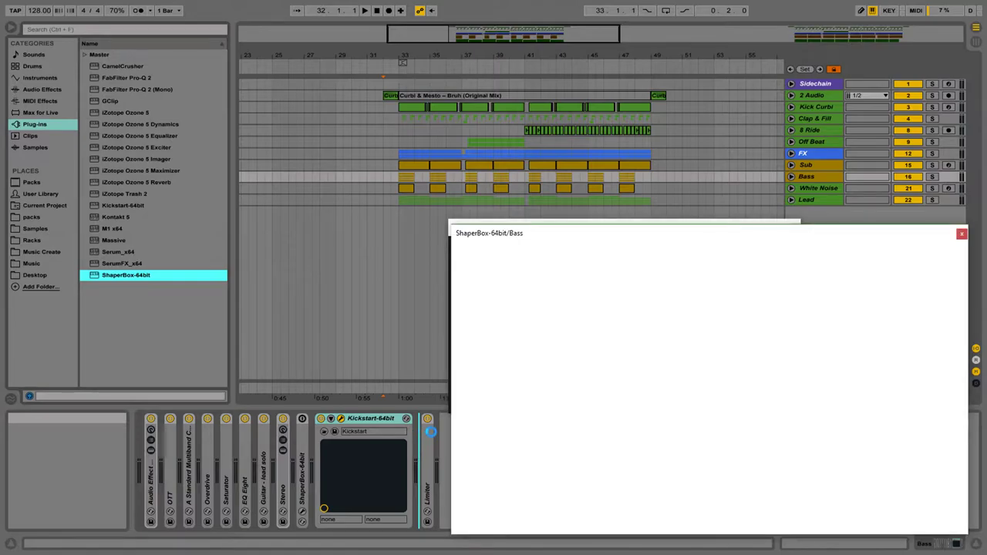
Step: Arrange the Bass track's Kickstart and ShaperBox plug-in windows side by side for comparison
click(816, 317)
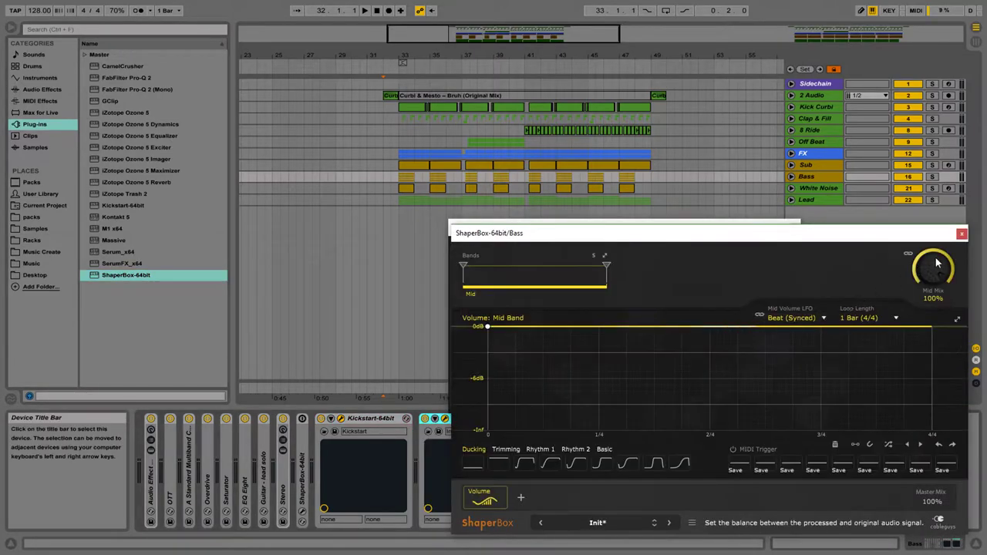
click(962, 233)
drag(669, 227, 395, 171)
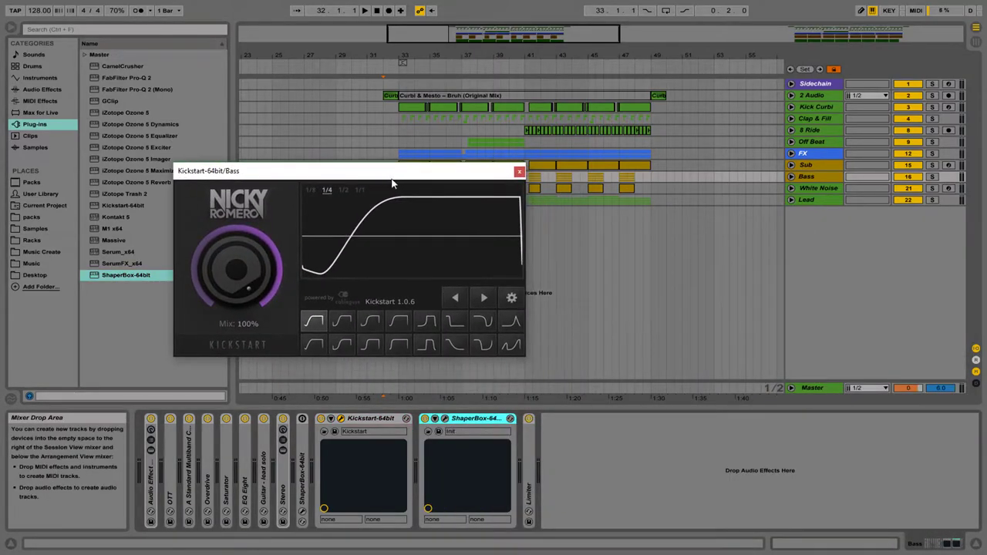
click(447, 419)
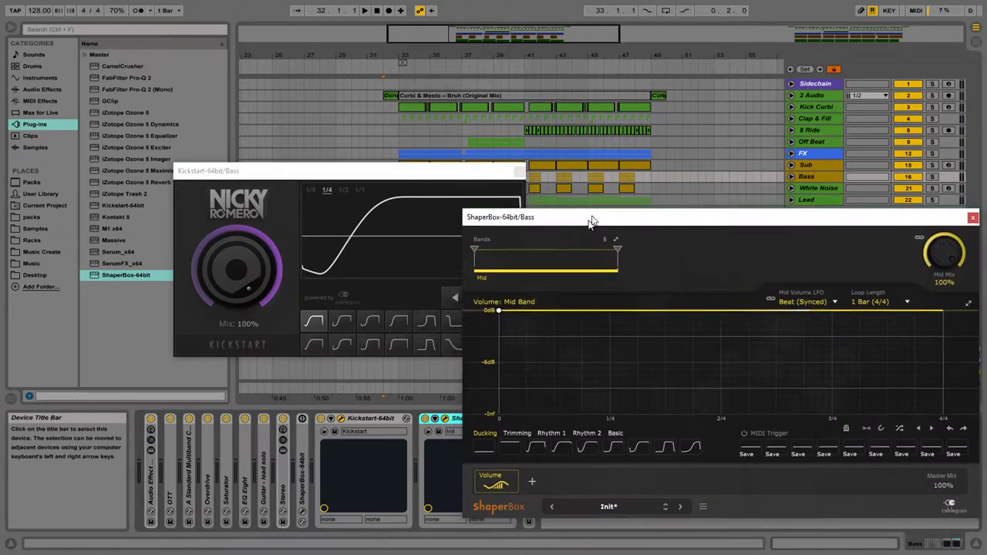
drag(382, 175, 299, 181)
Step: Preview several Kickstart sidechain curves beside ShaperBox and close both plug-in windows
click(260, 327)
click(321, 327)
click(315, 349)
click(230, 350)
click(287, 350)
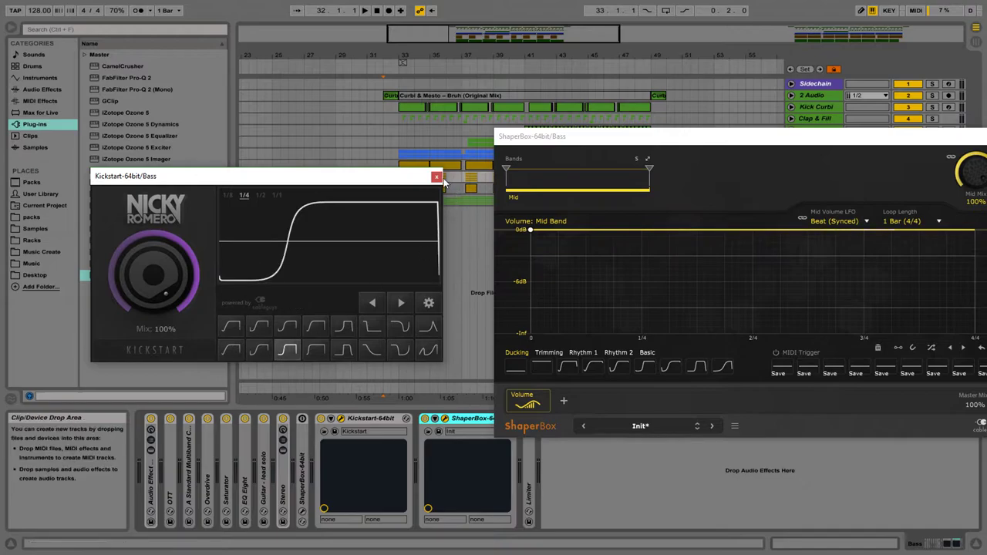
drag(657, 144, 592, 137)
click(943, 130)
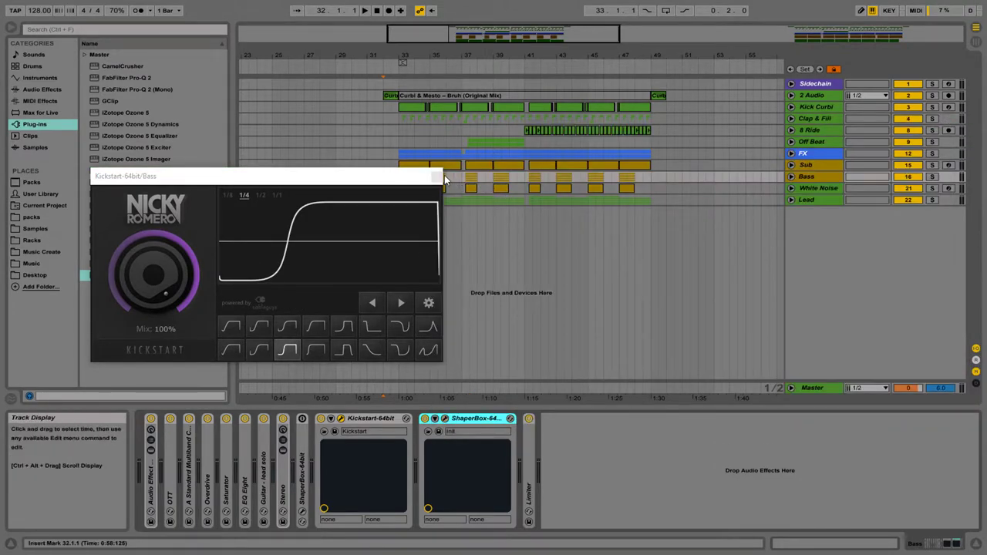
click(436, 177)
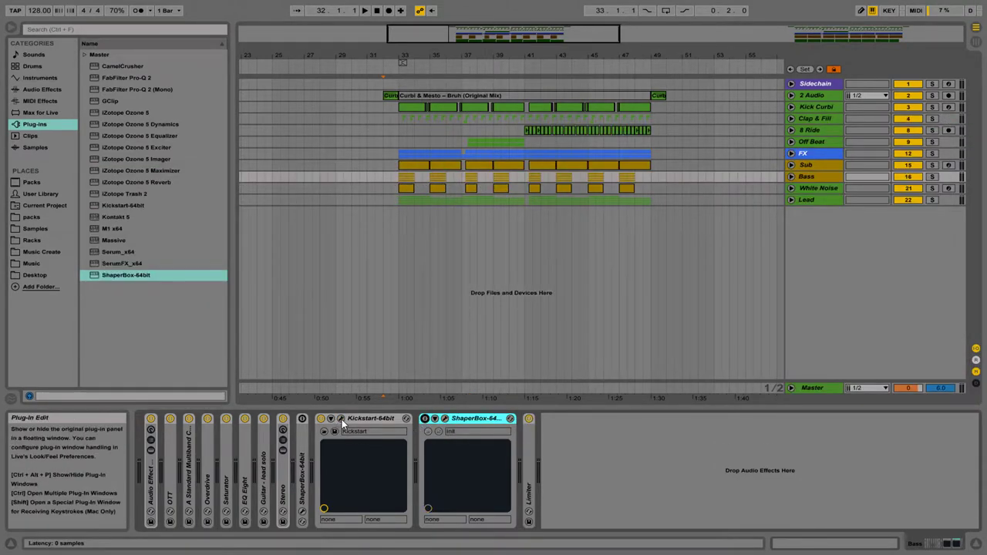
Step: Choose the first curve in Kickstart and load the preset Vesezzi - Kickstart 1.fxb into ShaperBox on the Bass track
click(340, 418)
click(223, 326)
click(437, 177)
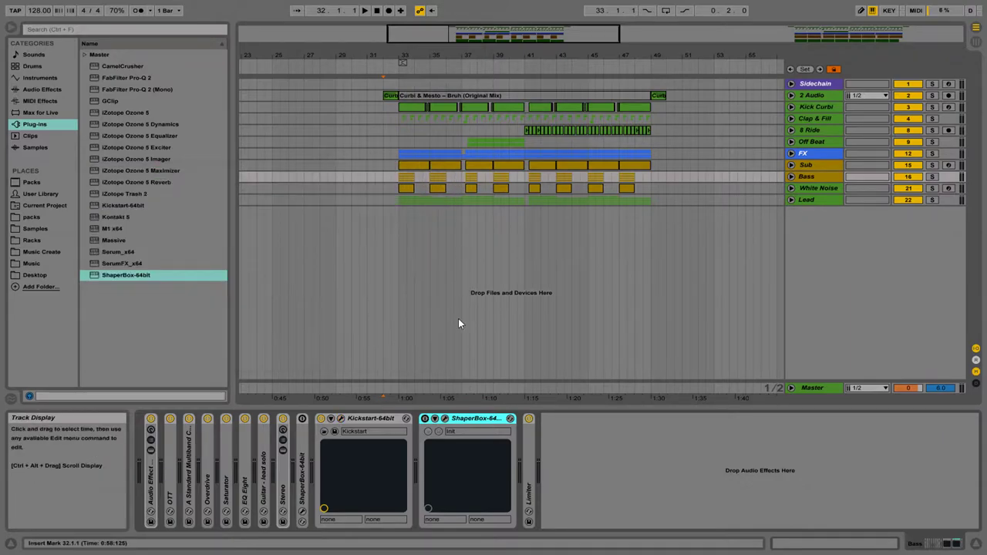
click(434, 418)
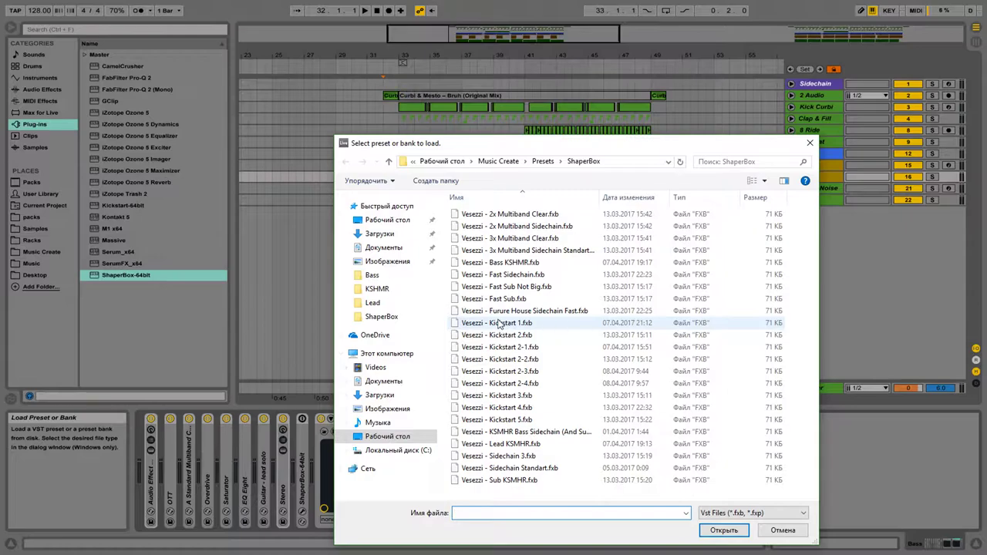
double_click(499, 323)
Step: Solo the Bass track and play it from bar 33 with ShaperBox bypassed and Kickstart active
click(424, 418)
click(397, 179)
click(931, 177)
key(space)
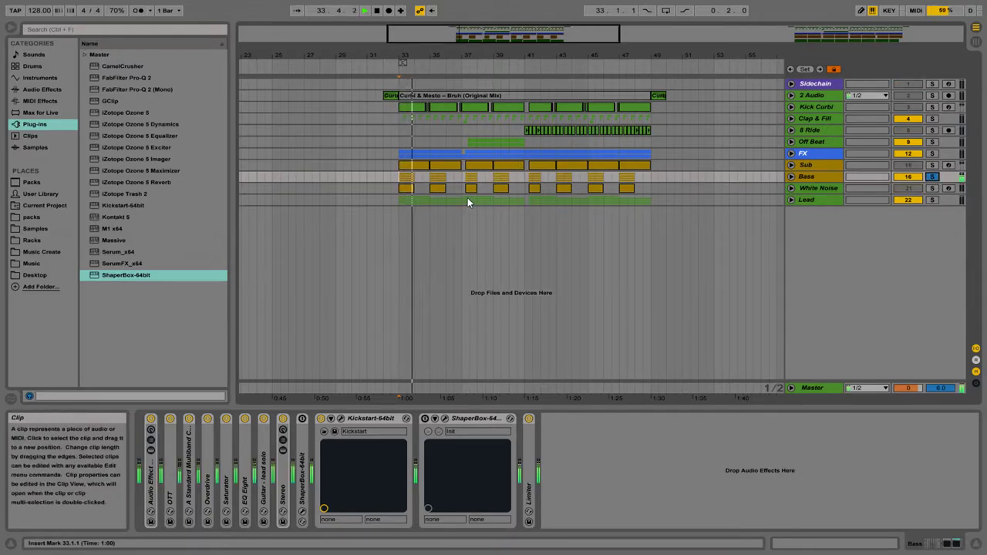
key(space)
Step: Play the bass from bar 33 with Kickstart bypassed and ShaperBox active, and switch back to Kickstart alone
click(321, 418)
click(424, 419)
key(space)
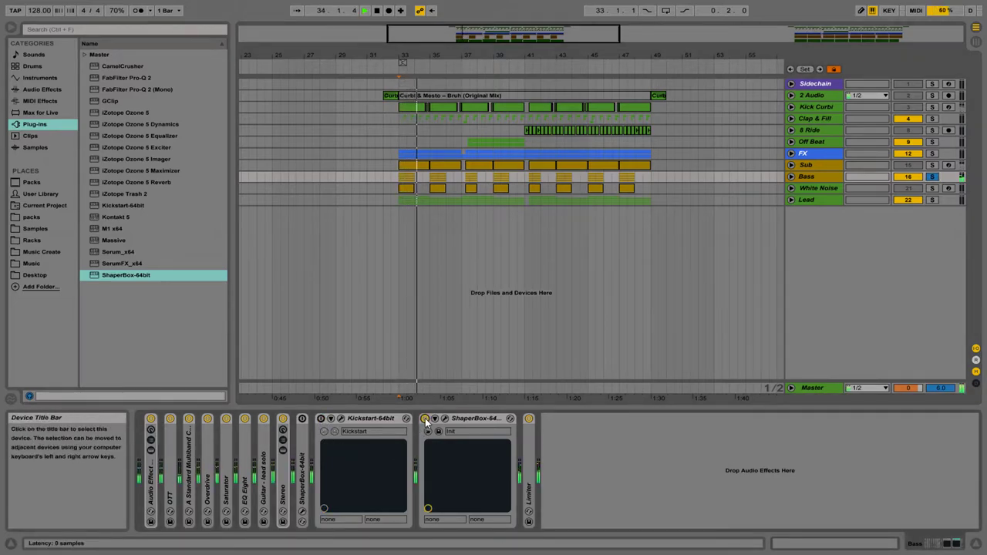
click(424, 419)
click(321, 419)
Step: Choose the fourth curve in Kickstart's upper row and load the preset Vesezzi - Kickstart 4.fxb into ShaperBox
click(341, 419)
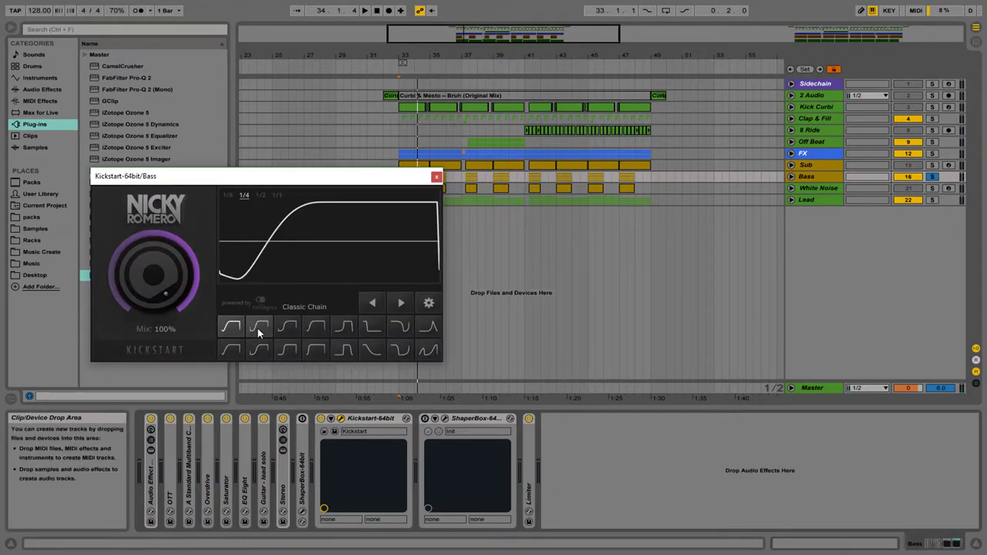
click(317, 328)
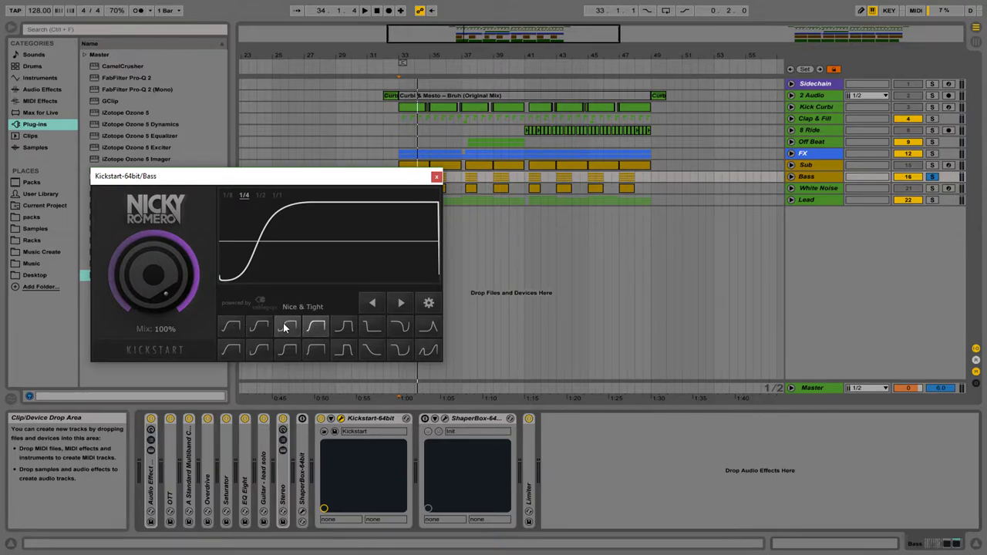
click(436, 178)
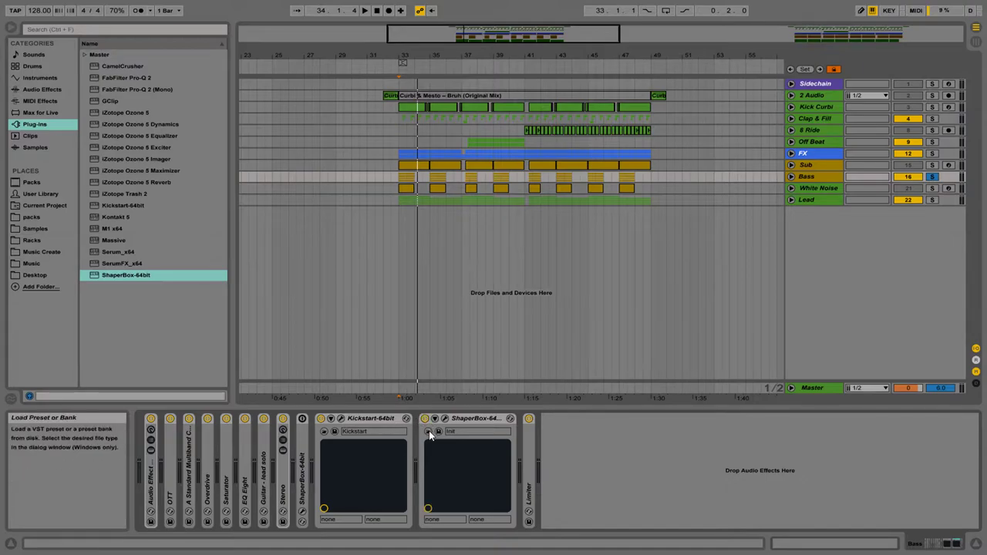
click(429, 431)
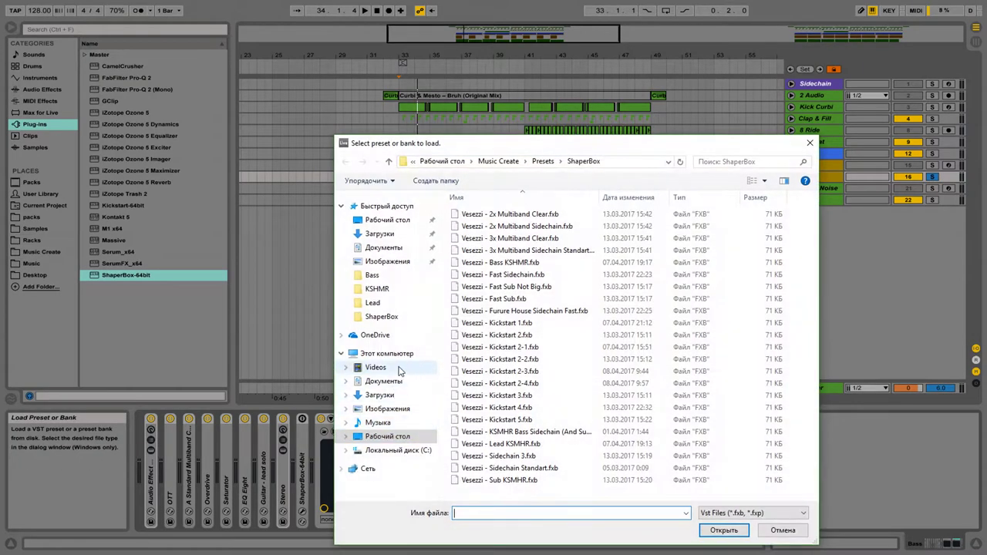
double_click(507, 409)
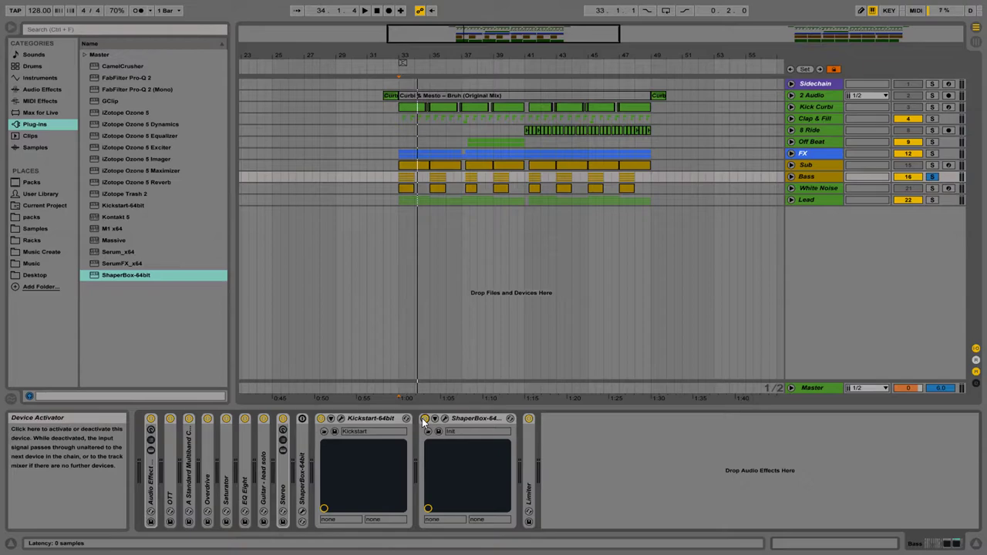
Step: Compare the fourth-curve ducking by playing the bass from bar 33 through Kickstart alone and through ShaperBox alone
key(space)
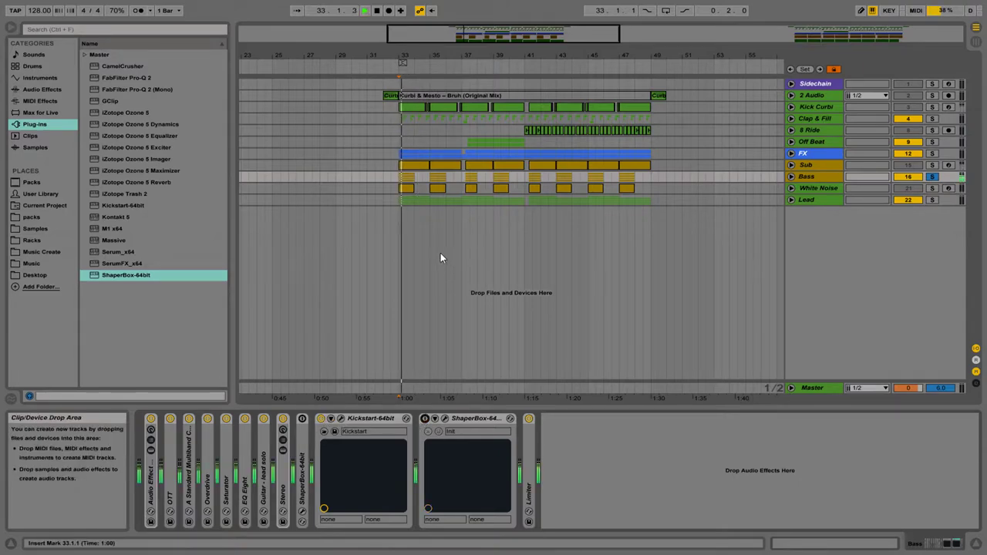
key(space)
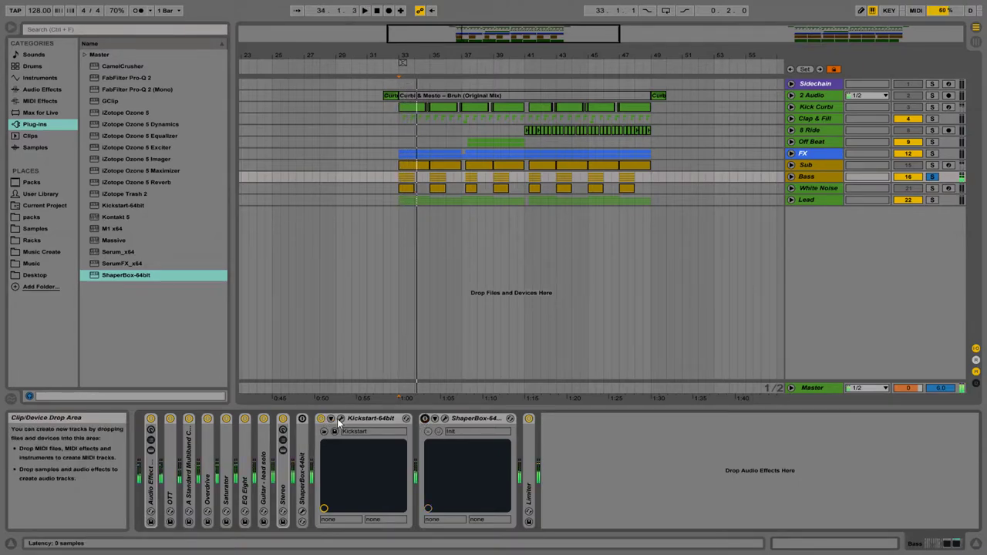
key(space)
key(space)
click(425, 419)
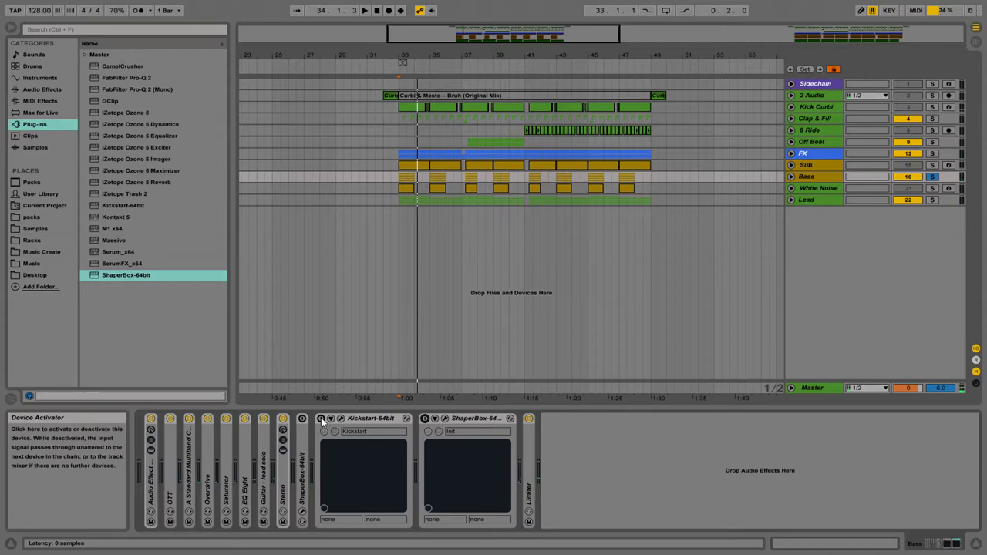
click(321, 419)
Step: Set Kickstart to the Mids Chain curve and load the preset Vesezzi - Kickstart 2-2.fxb into ShaperBox
click(341, 418)
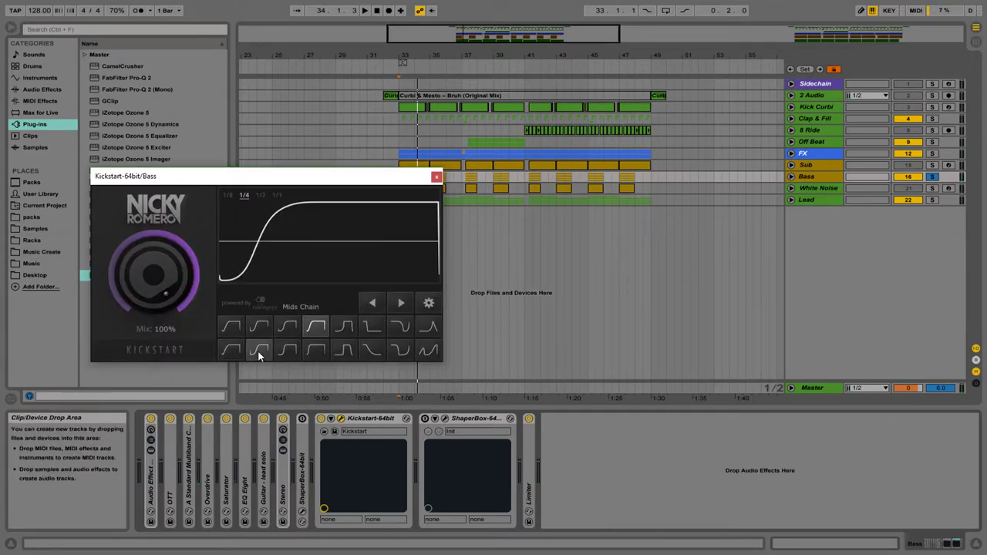
click(259, 351)
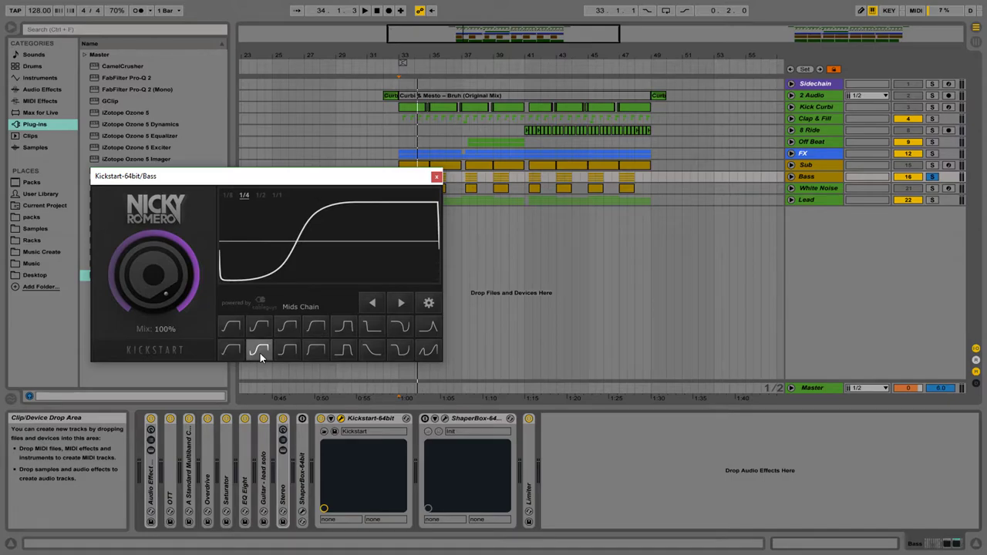
click(436, 178)
click(428, 430)
double_click(505, 359)
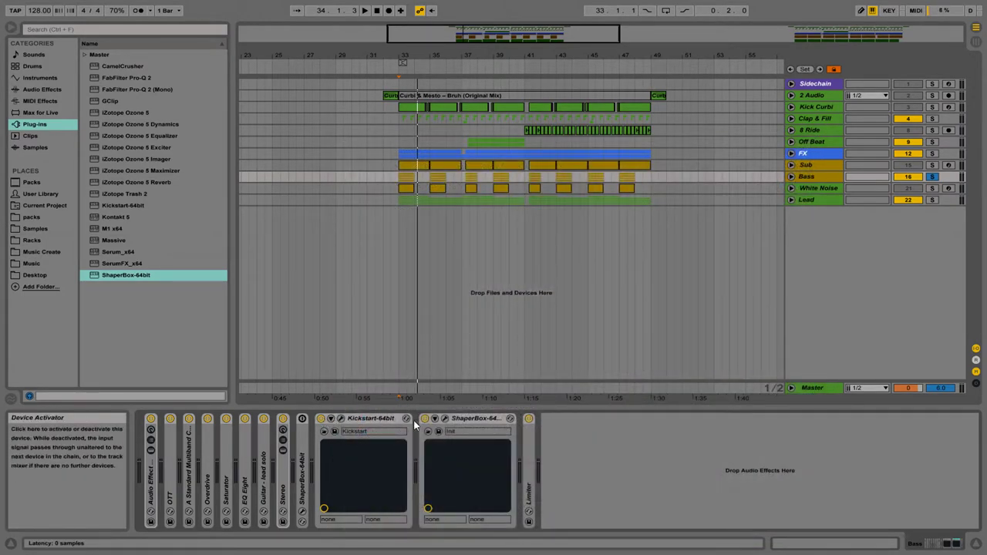
Step: Compare Kickstart's Mids Chain curve with the matching ShaperBox preset by playing the bass through each one alone
key(space)
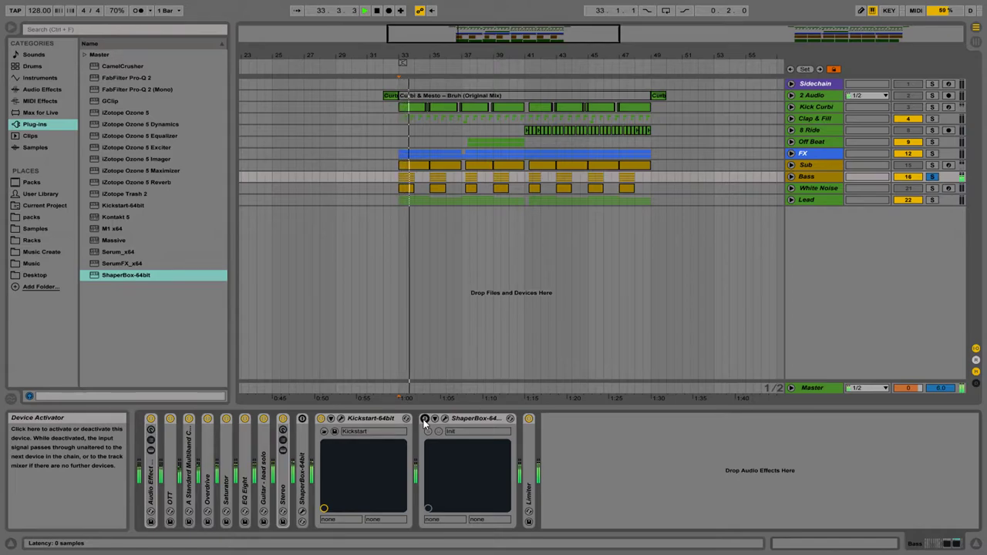
key(space)
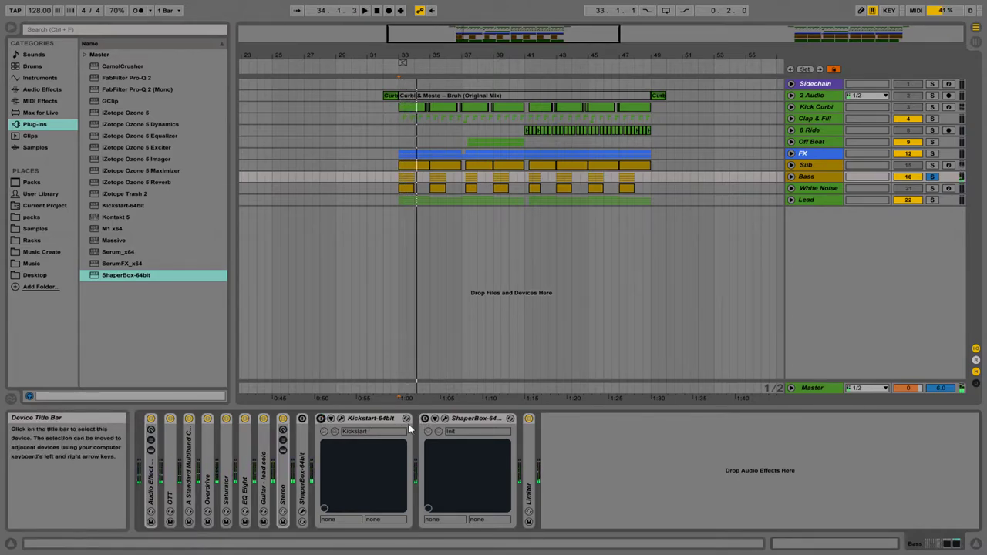
click(424, 418)
key(space)
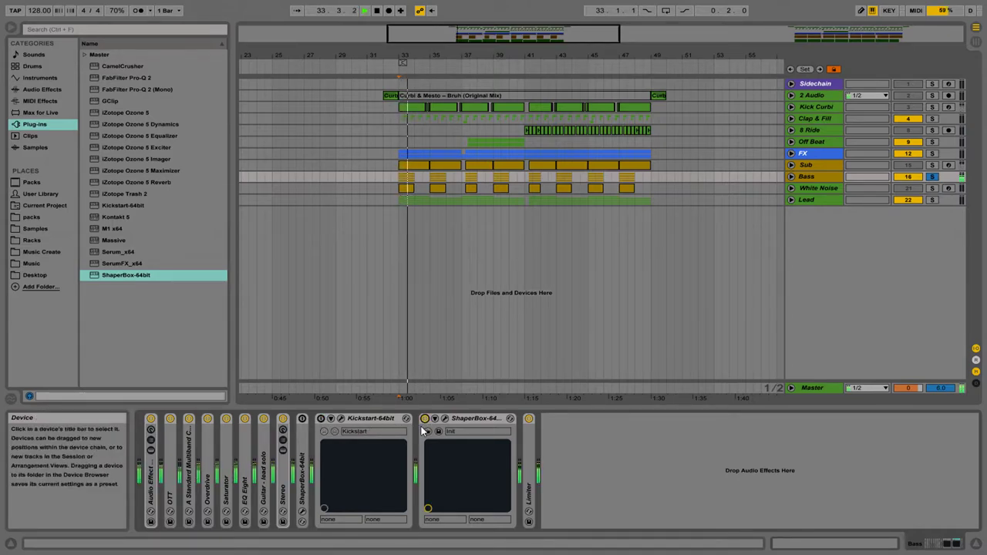
key(space)
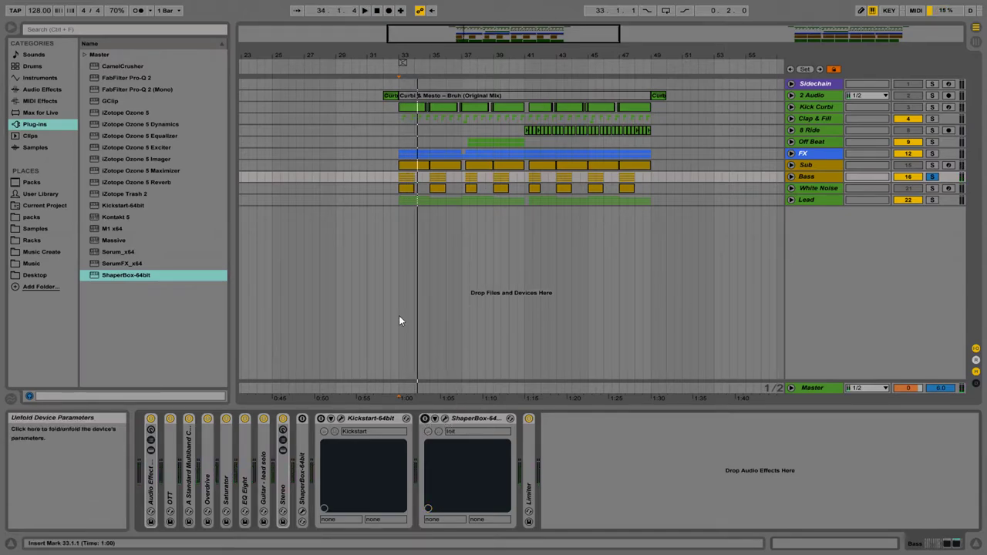
Step: Add Massive on a new track at a volume of -13.4, solo it and play test notes
drag(111, 244, 604, 262)
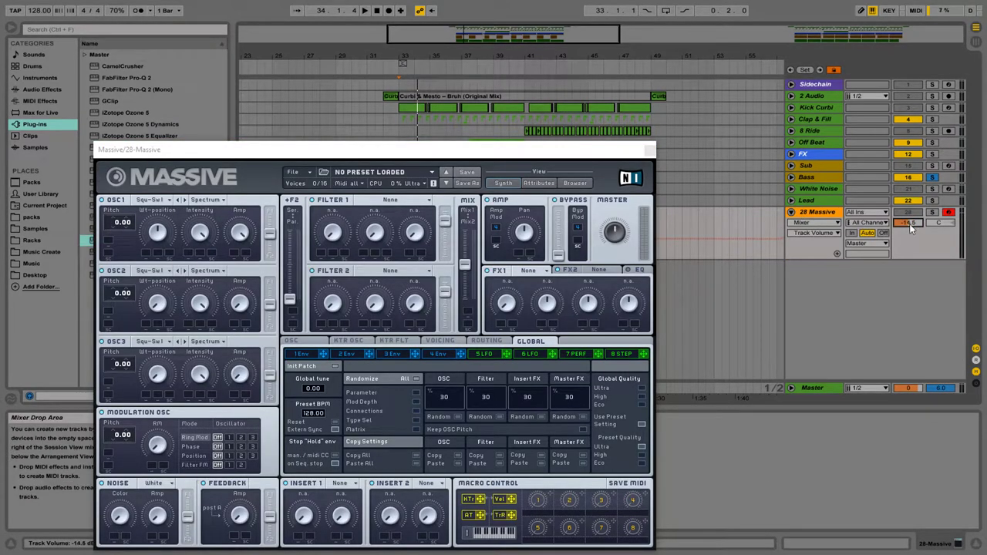
click(931, 212)
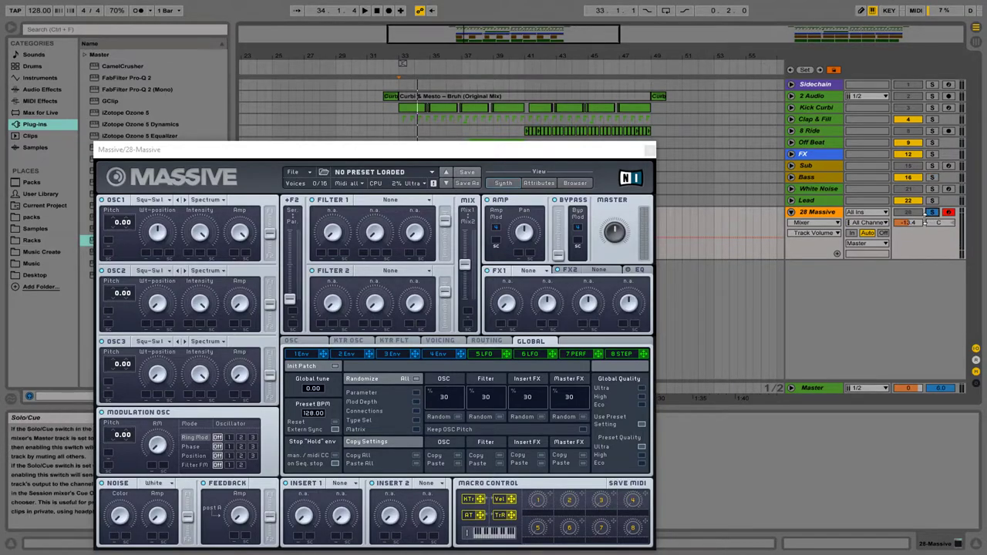
key(a)
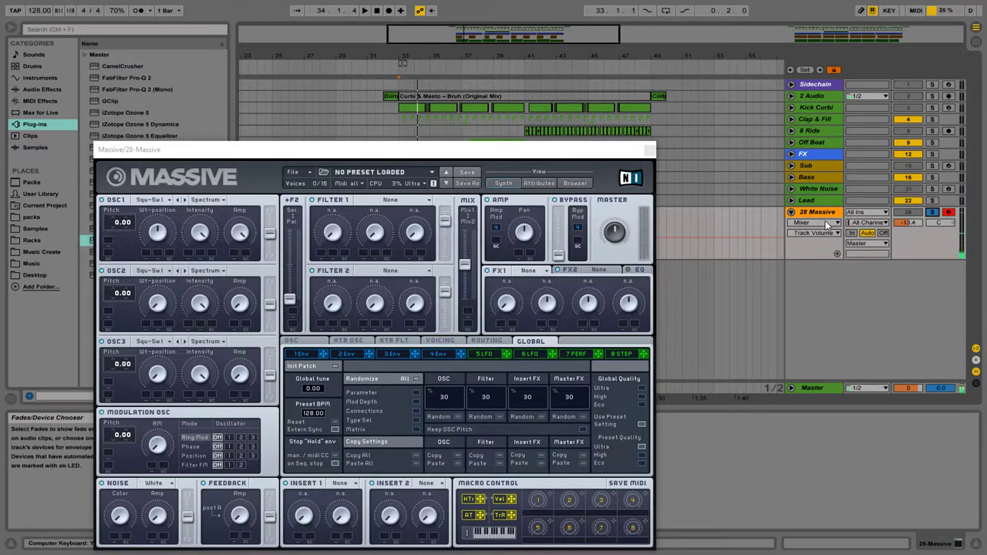
key(shift+slash)
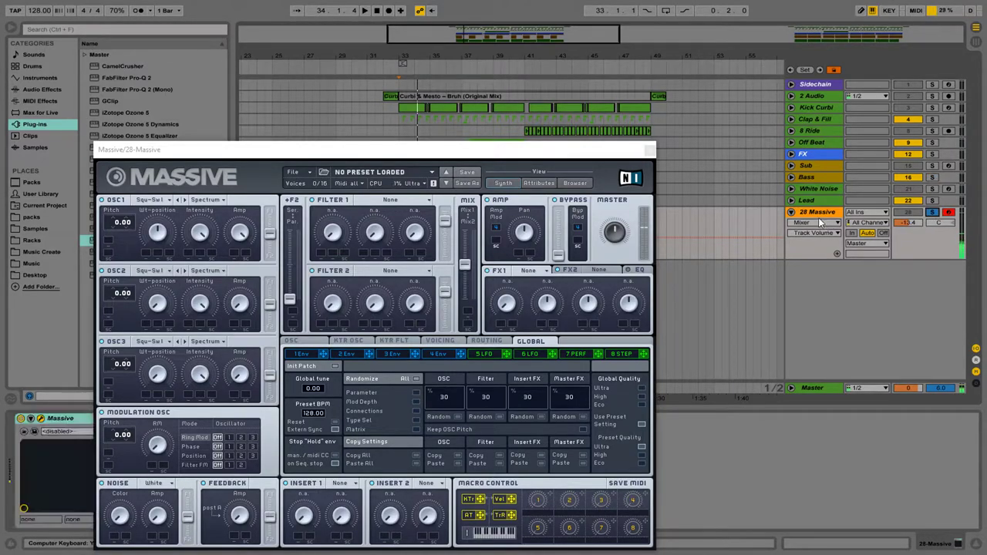
click(650, 153)
Step: Create an empty two-bar MIDI clip from bar 33 to bar 35 on the Massive track and open it for editing
click(397, 222)
drag(398, 221, 428, 221)
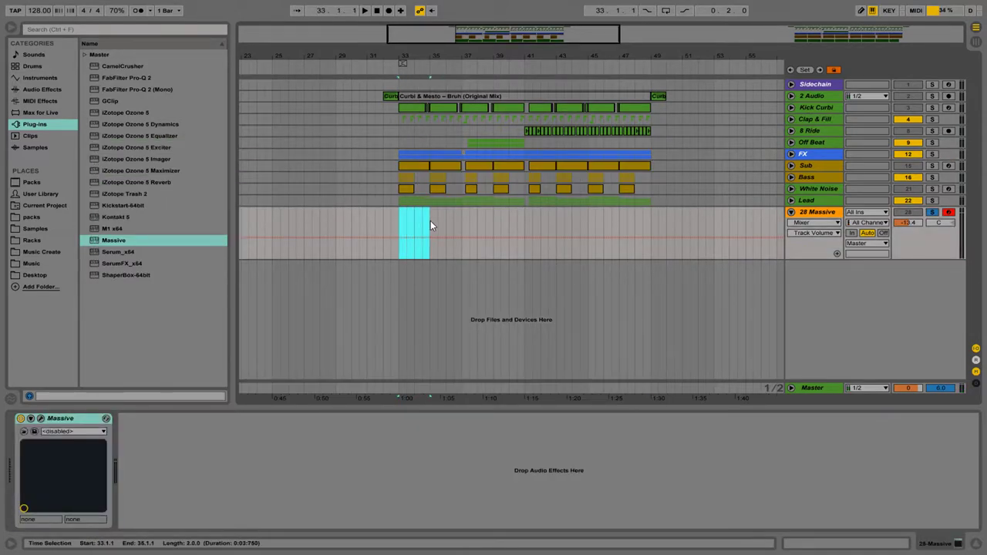
key(ctrl+shift+m)
double_click(421, 214)
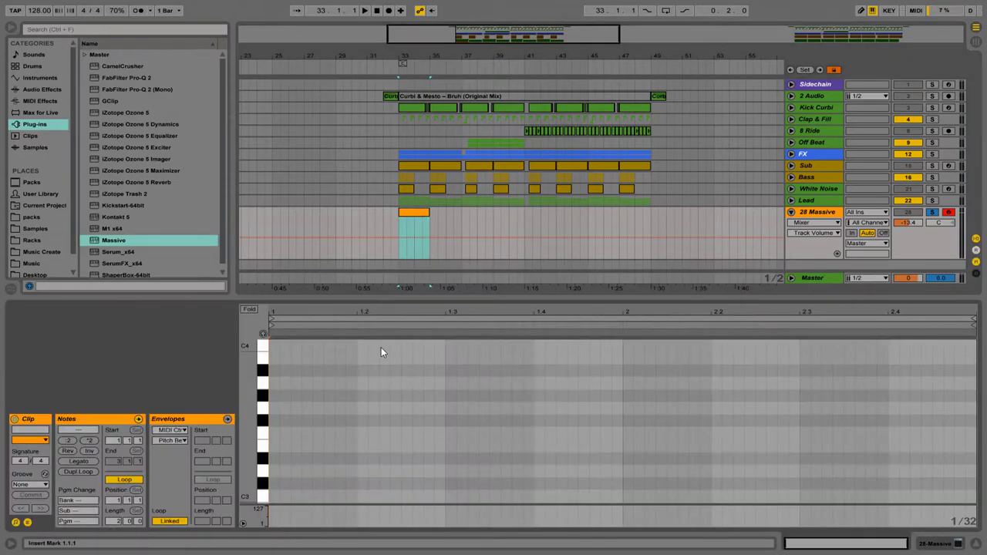
Step: Draw a G3 note across the full two-bar clip, transpose it down two octaves to G1 and play it
double_click(277, 408)
drag(362, 406, 975, 406)
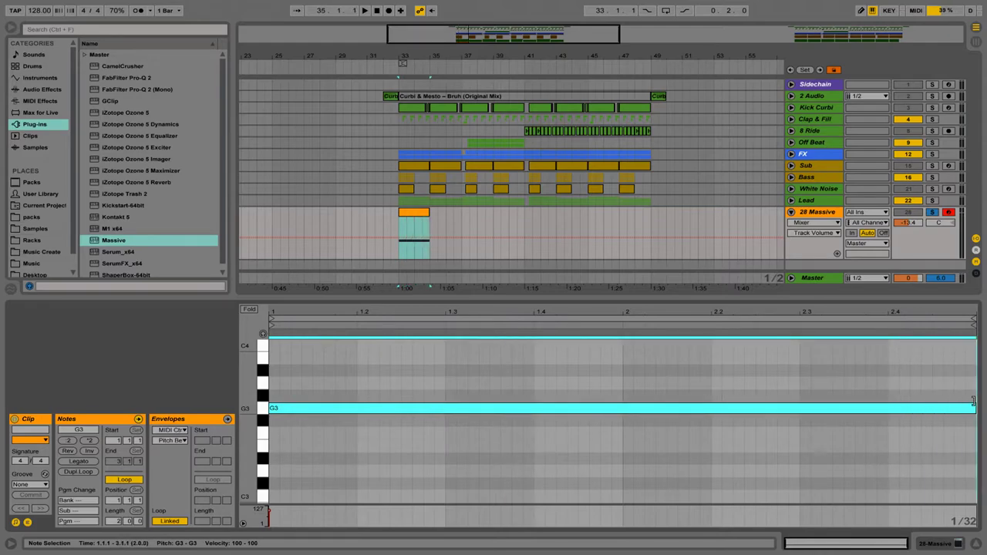
key(shift+Down)
key(shift+Down)
key(space)
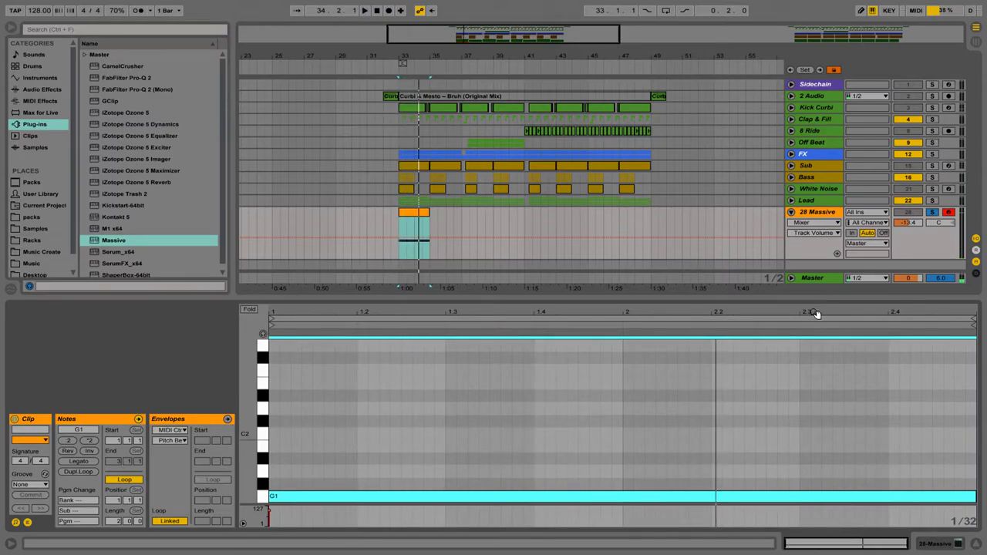
Step: Copy the Kickstart and ShaperBox devices from the Bass track onto the Massive track
key(ctrl+alt+l)
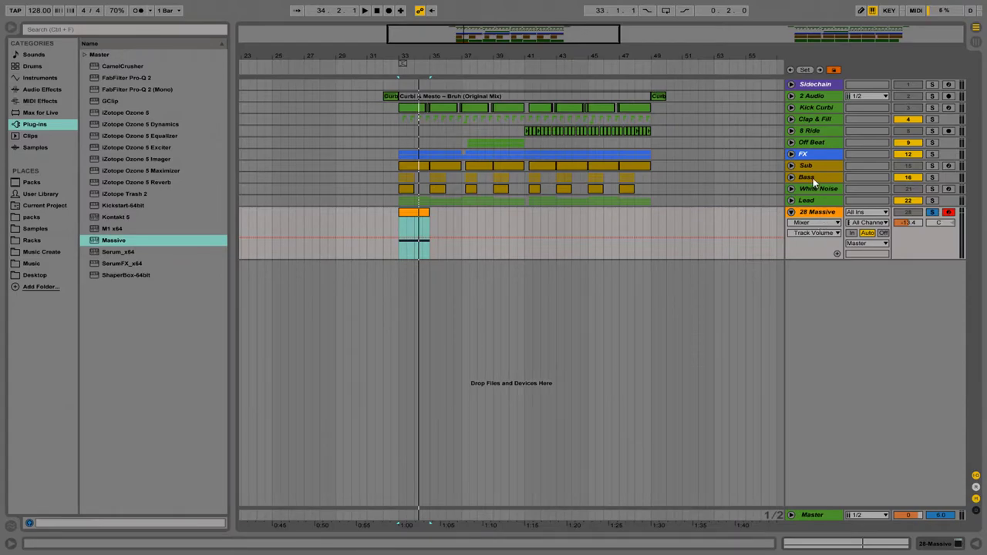
click(813, 178)
key(ctrl+alt+l)
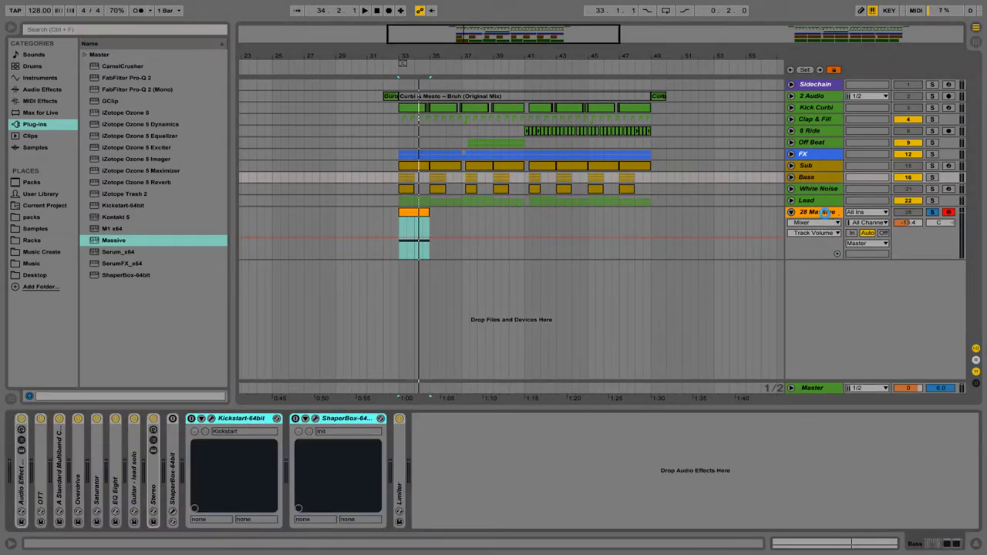
click(817, 213)
Step: Insert three audio tracks below the Massive track and fold the first two
right_click(821, 292)
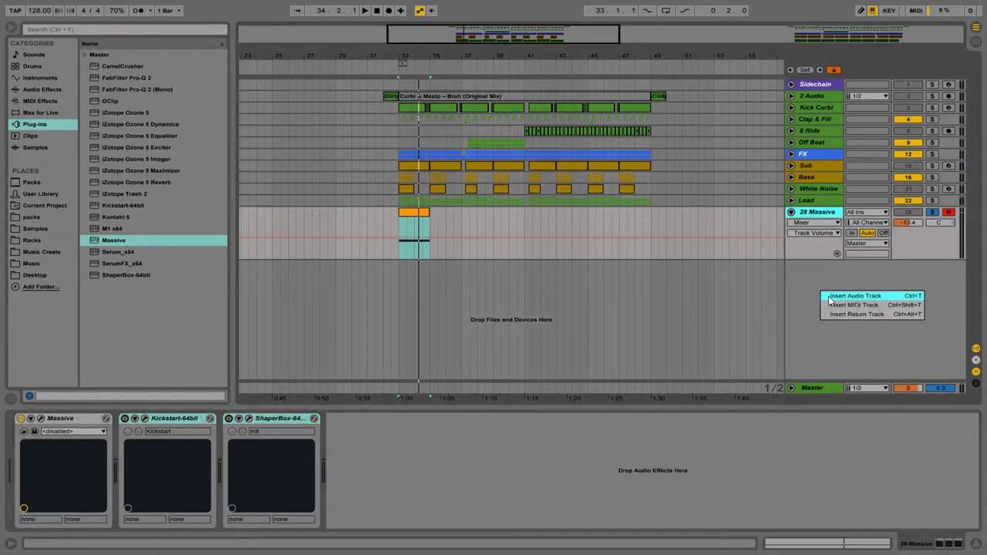
click(829, 297)
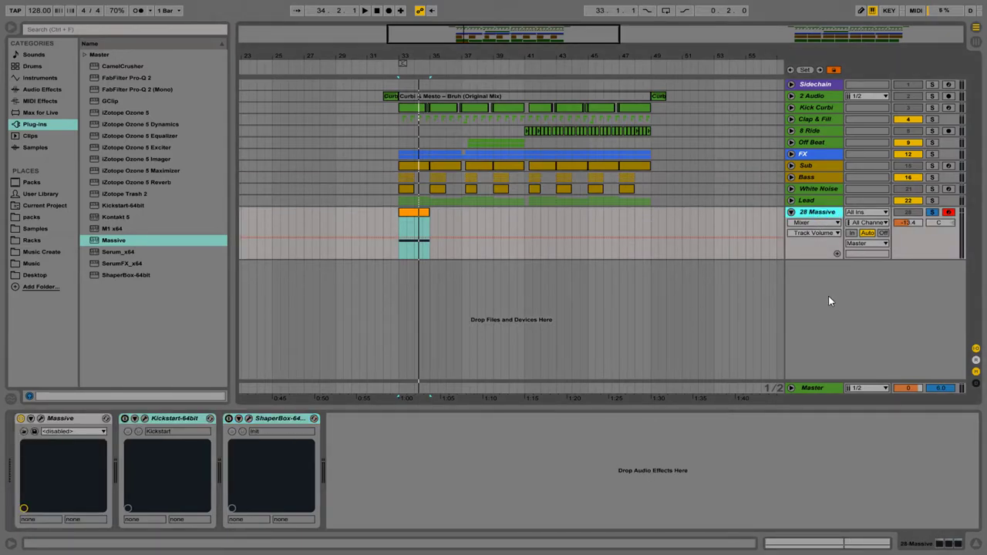
right_click(815, 327)
click(827, 332)
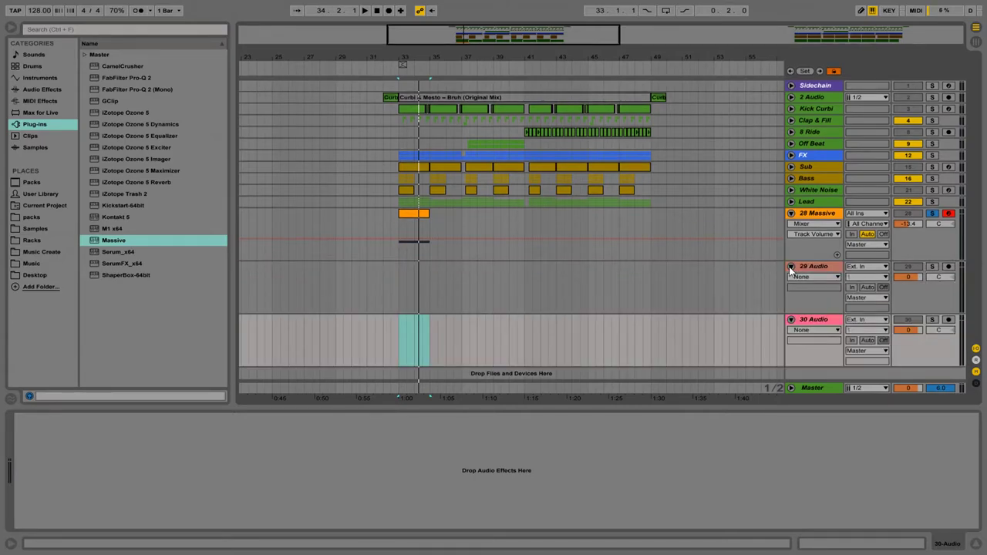
click(790, 270)
click(790, 278)
right_click(808, 303)
click(814, 306)
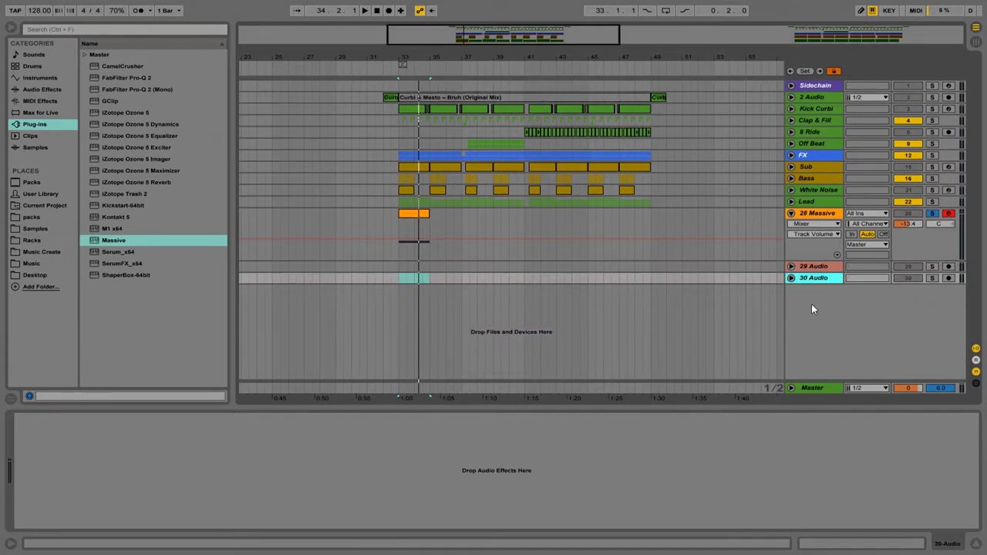
Step: Rename the three new audio tracks ReSampl, Kickstart and Shaperbox, and fold the Shaperbox track
click(820, 270)
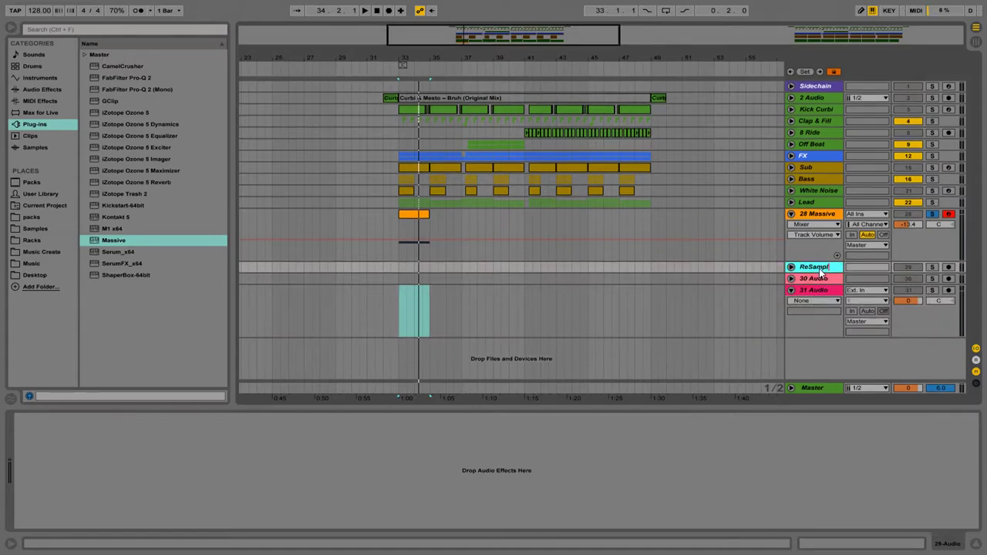
click(817, 278)
key(ctrl+r)
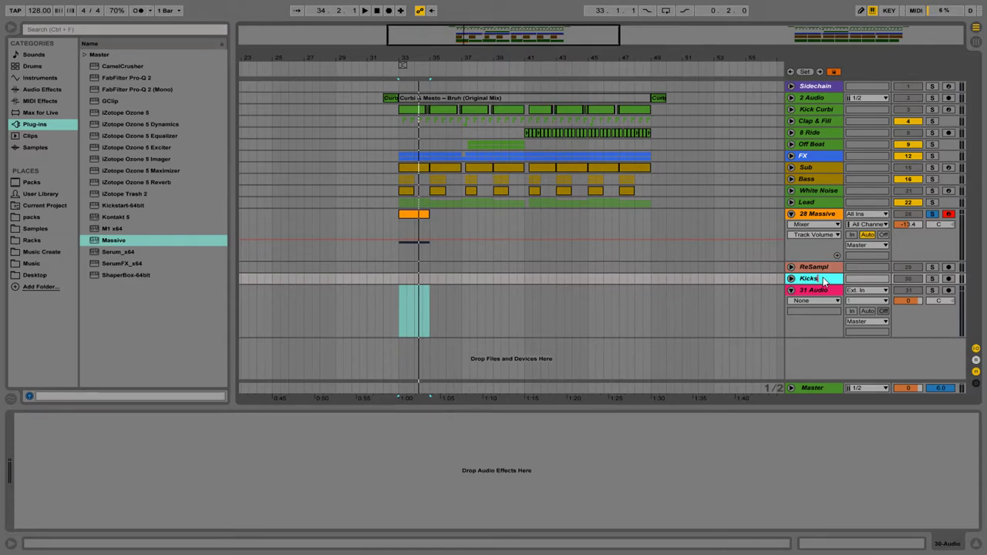
click(822, 291)
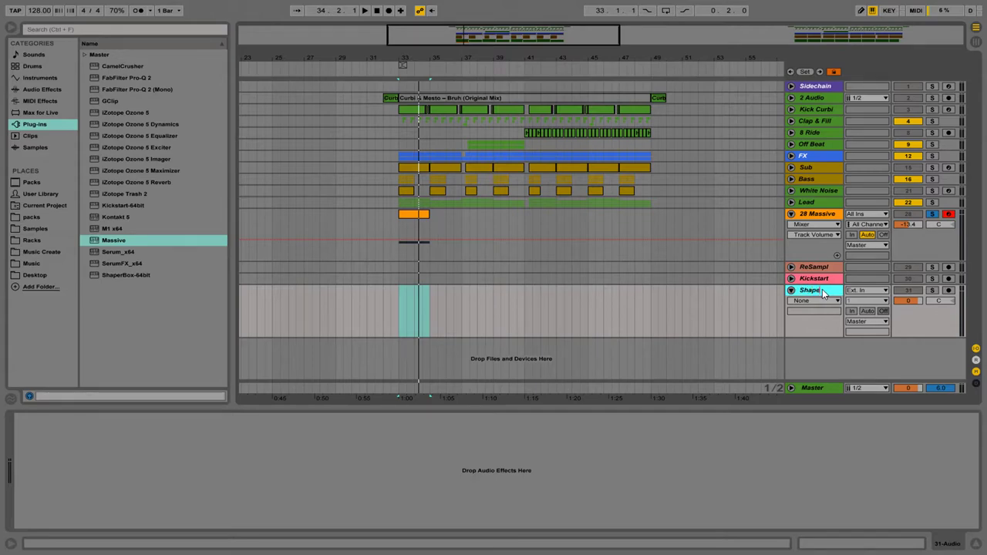
key(Return)
click(792, 291)
Step: Unfold the ReSampl track, set its audio input to Resampling and arm it for recording
click(790, 267)
click(867, 267)
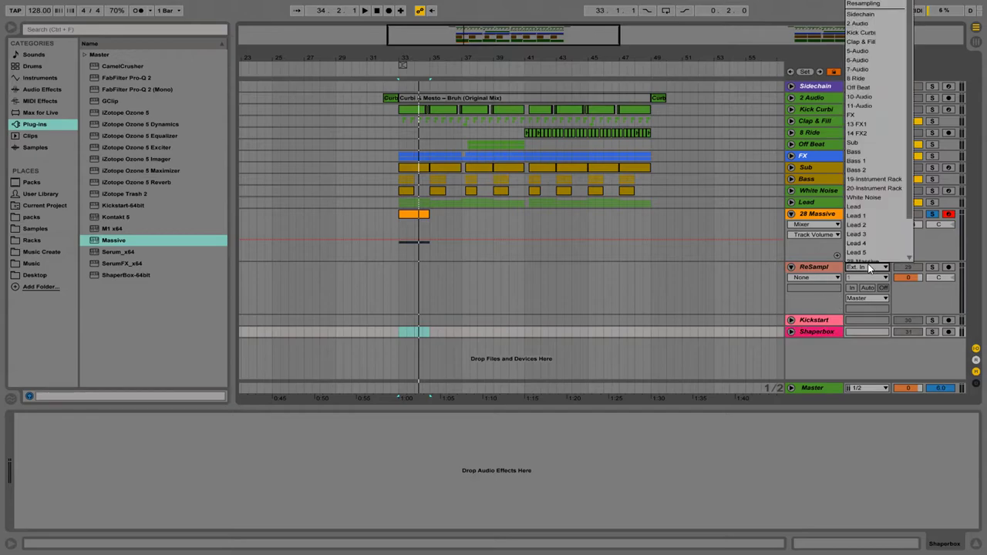
click(874, 4)
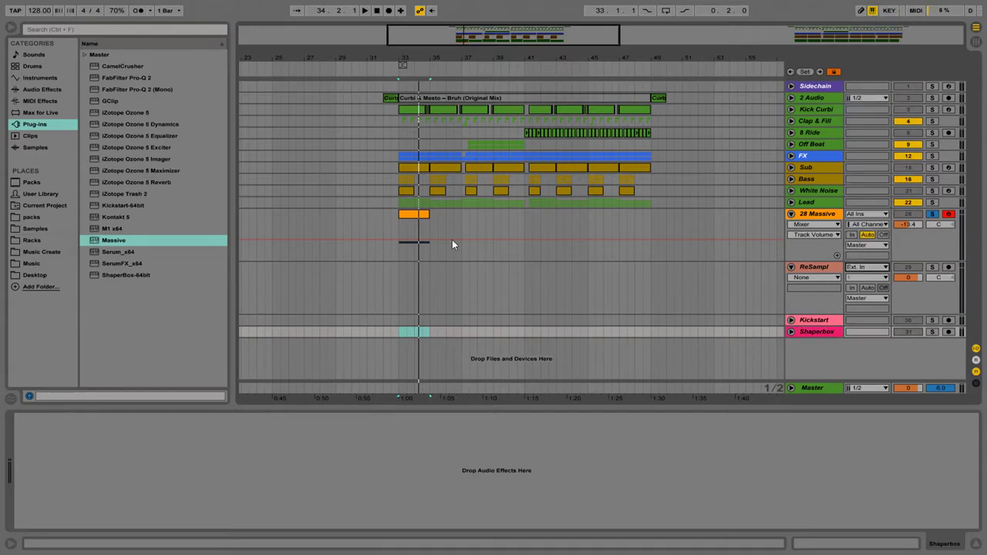
Step: Enable Kickstart on the Massive track with its first curve at the 1/4 rate, leaving ShaperBox off
click(398, 231)
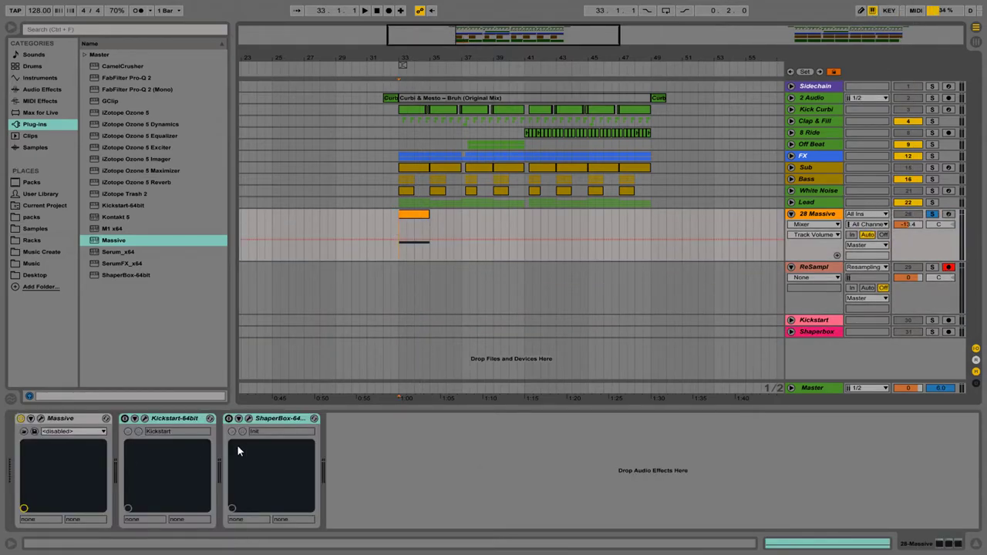
click(283, 421)
click(158, 420)
click(125, 418)
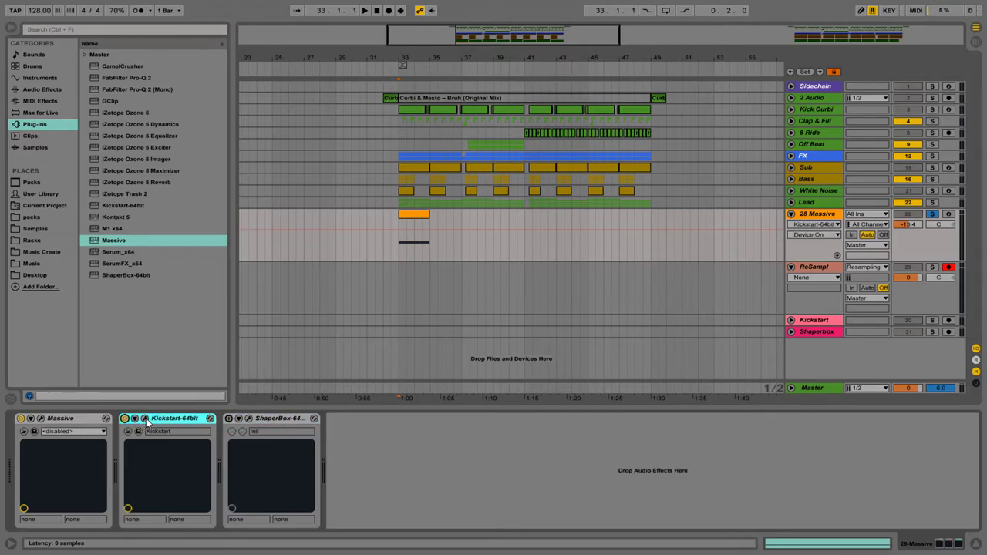
click(145, 418)
click(243, 323)
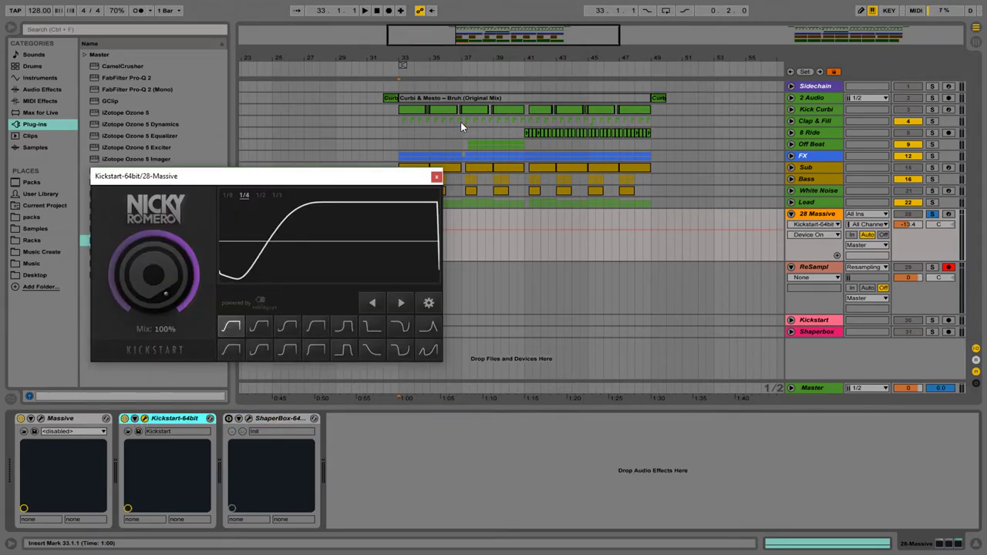
click(437, 177)
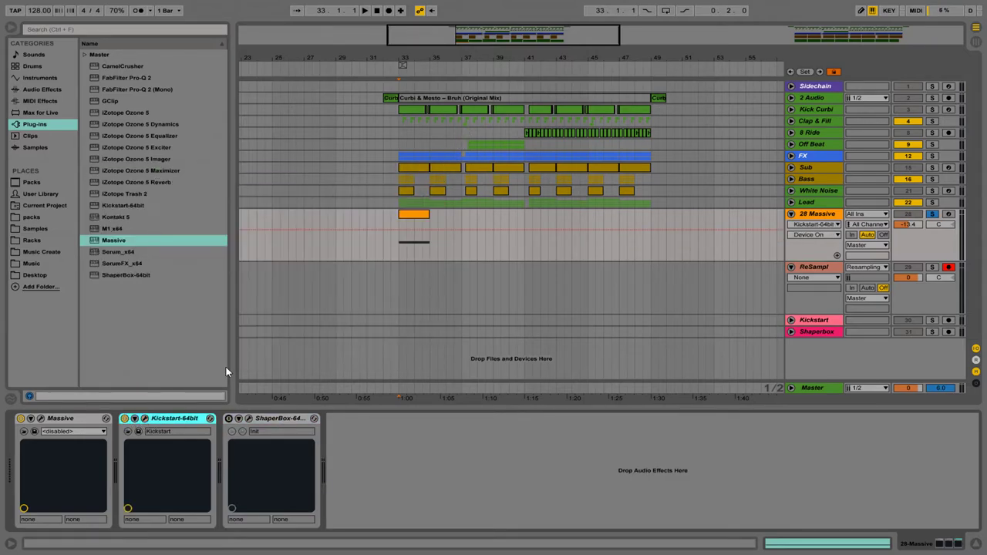
Step: Record the note through Kickstart on ReSampl from bar 33 and move the take, trimmed at bar 35, to the Kickstart track
click(402, 254)
drag(406, 58, 400, 116)
click(390, 11)
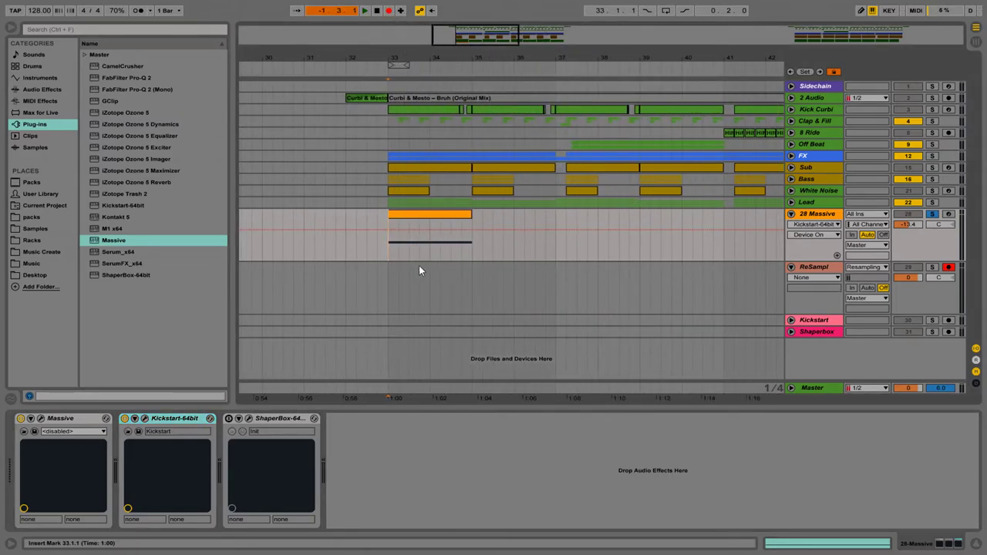
click(391, 282)
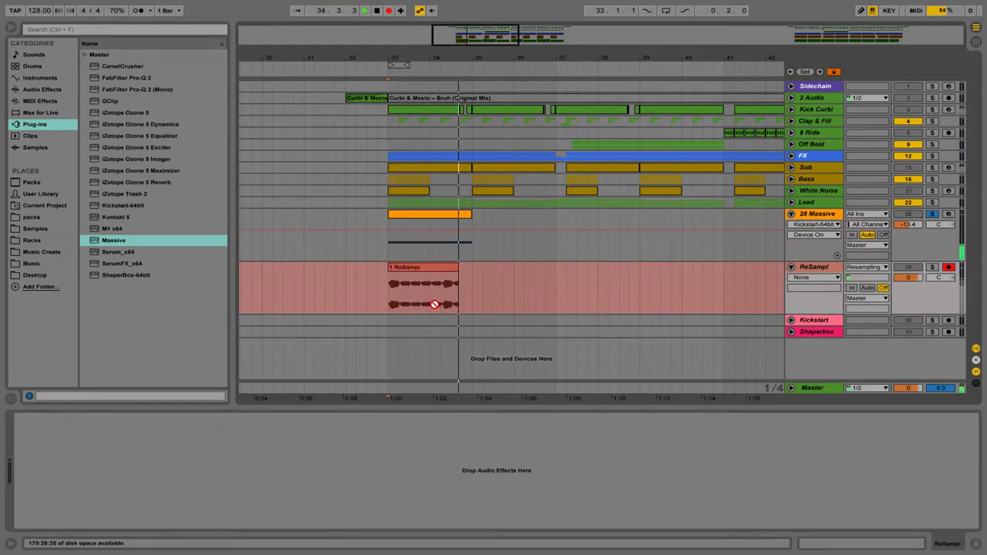
key(space)
drag(397, 55, 391, 70)
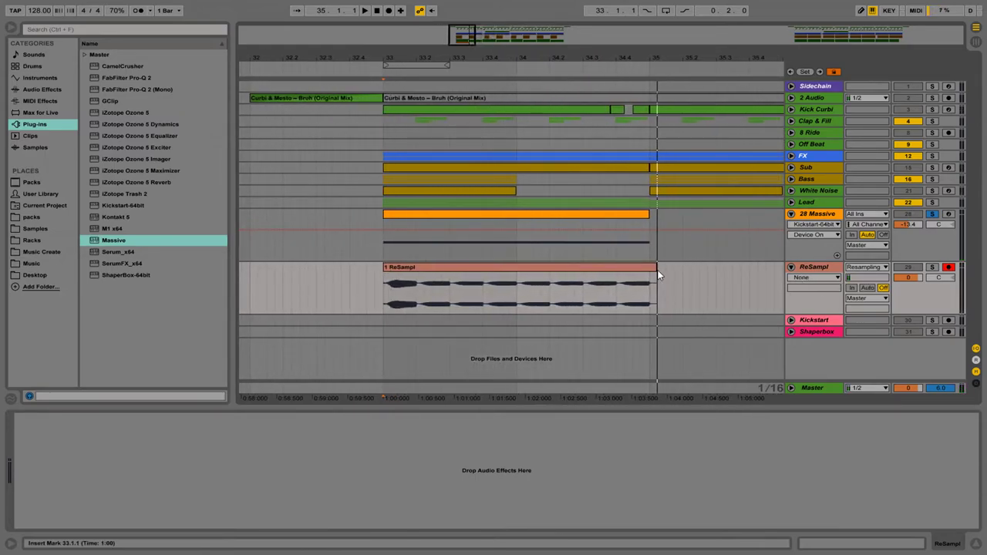
drag(652, 267, 644, 319)
Step: Switch the Massive track from Kickstart to ShaperBox and load the preset Vesezzi - Kickstart 1.fxb
click(823, 216)
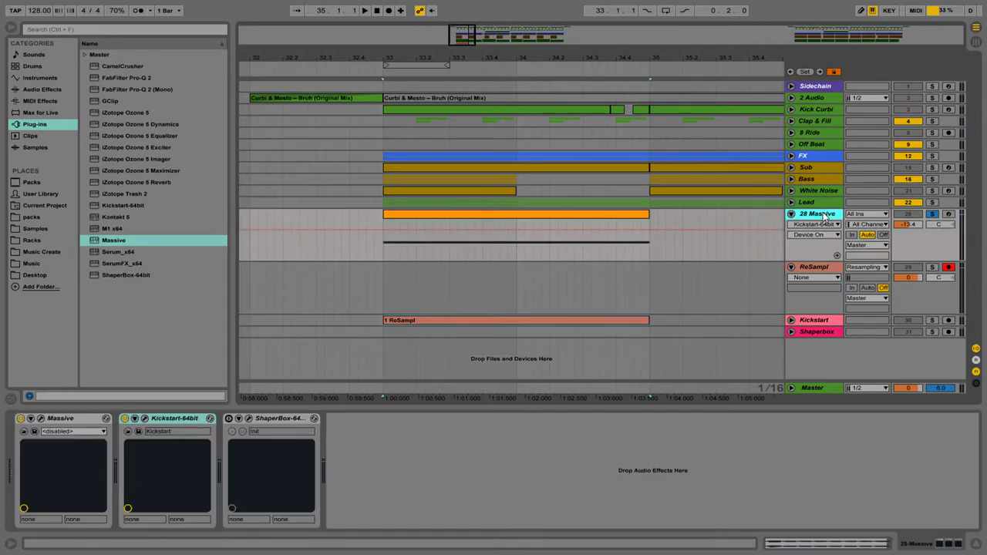
click(243, 431)
double_click(497, 321)
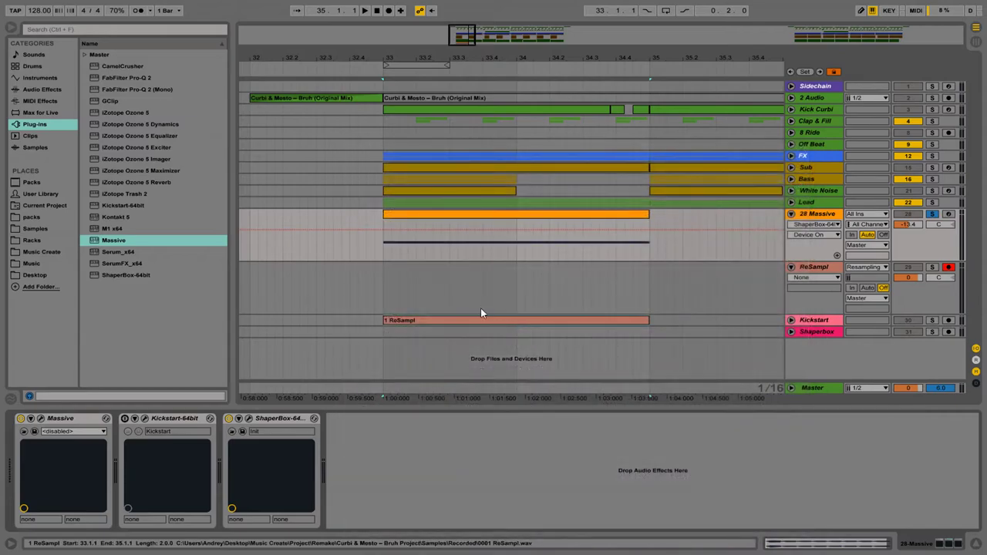
Step: Record the note through ShaperBox on ReSampl from bar 33 and move the take, trimmed at bar 35, to the Shaperbox track
click(383, 273)
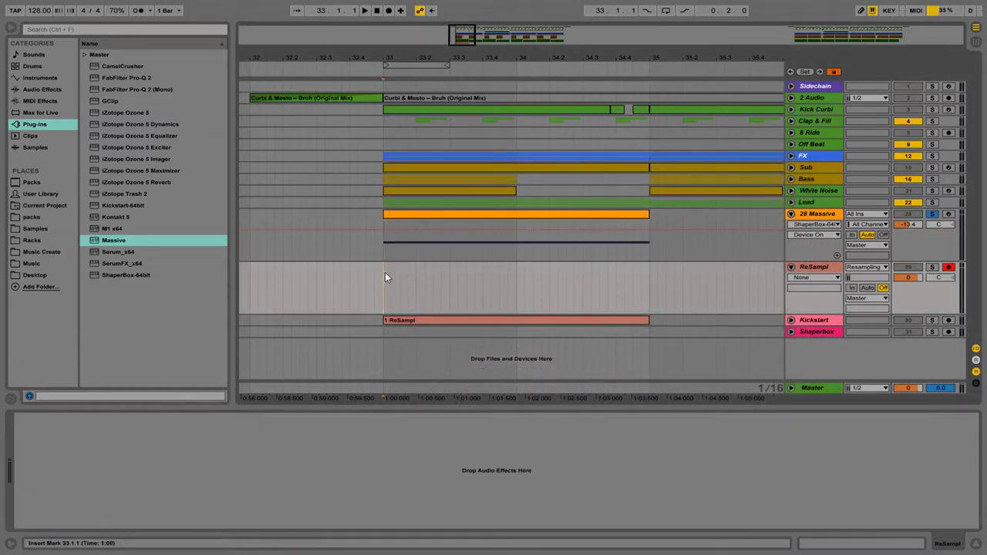
click(389, 11)
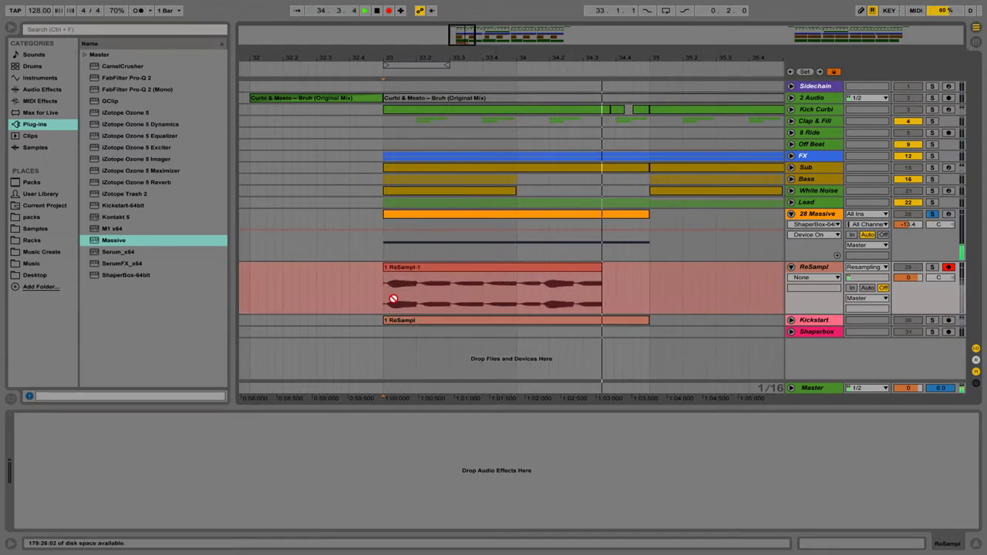
key(space)
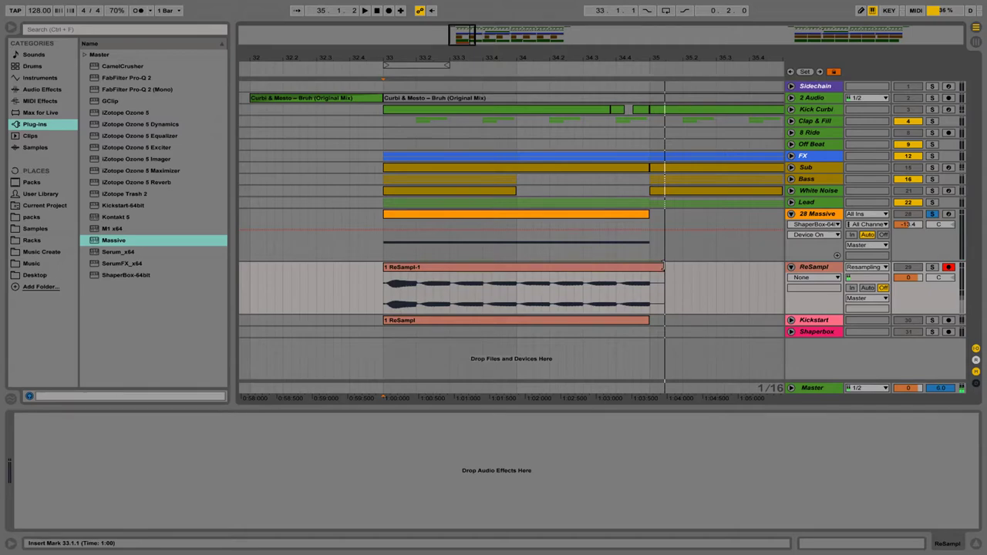
drag(587, 288, 586, 330)
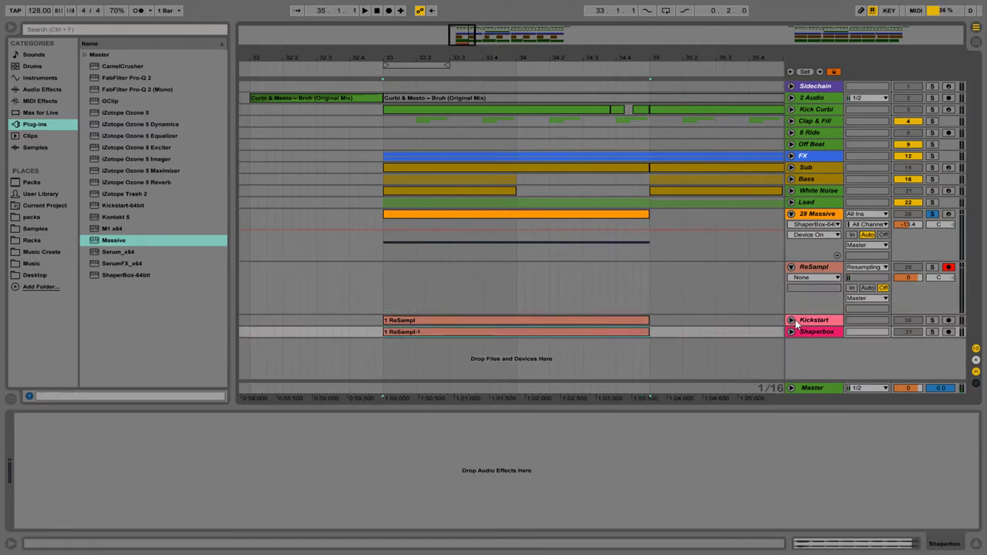
Step: Unfold and enlarge the Kickstart and Shaperbox tracks and compare the two recorded waveforms up close
click(791, 267)
click(790, 278)
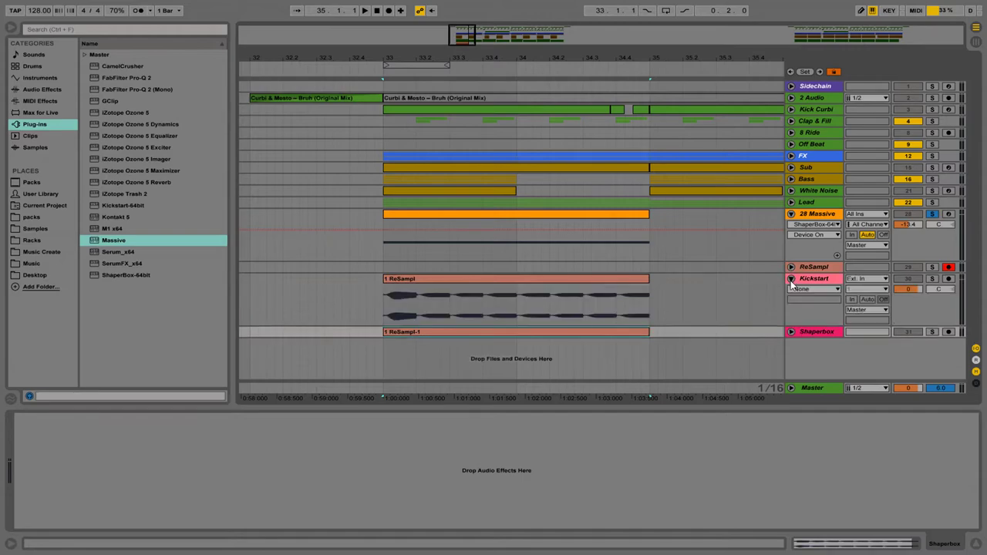
click(790, 332)
drag(390, 56, 390, 127)
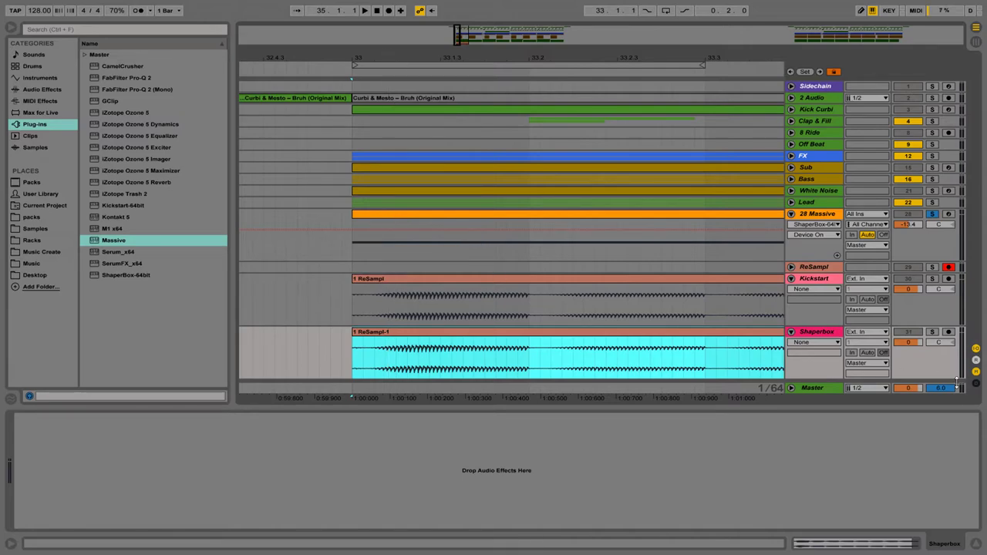
drag(895, 405, 888, 408)
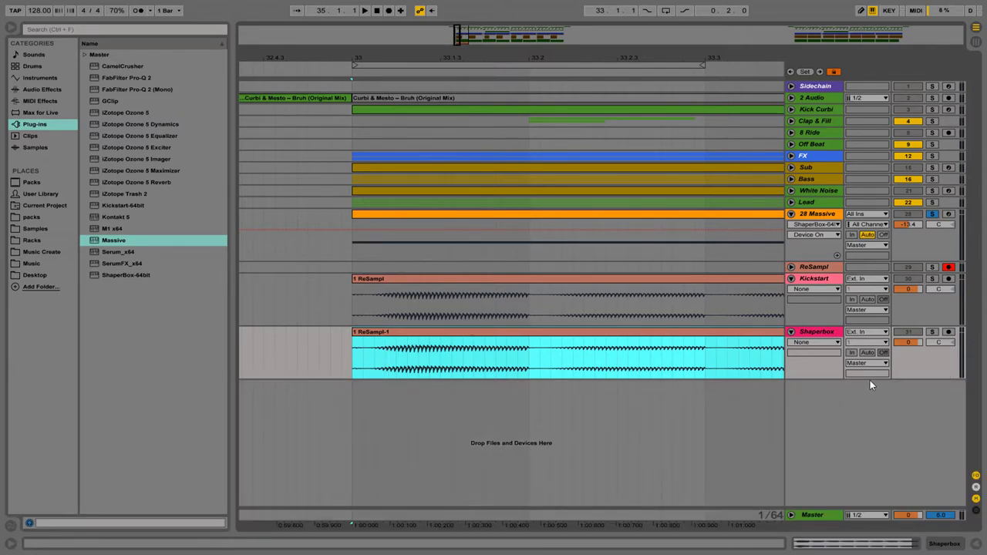
drag(869, 380, 870, 442)
drag(856, 325, 852, 387)
drag(372, 55, 282, 56)
drag(486, 62, 484, 37)
mouse_move(572, 59)
mouse_down()
mouse_move(568, 107)
mouse_move(569, 40)
mouse_up()
drag(494, 58, 493, 54)
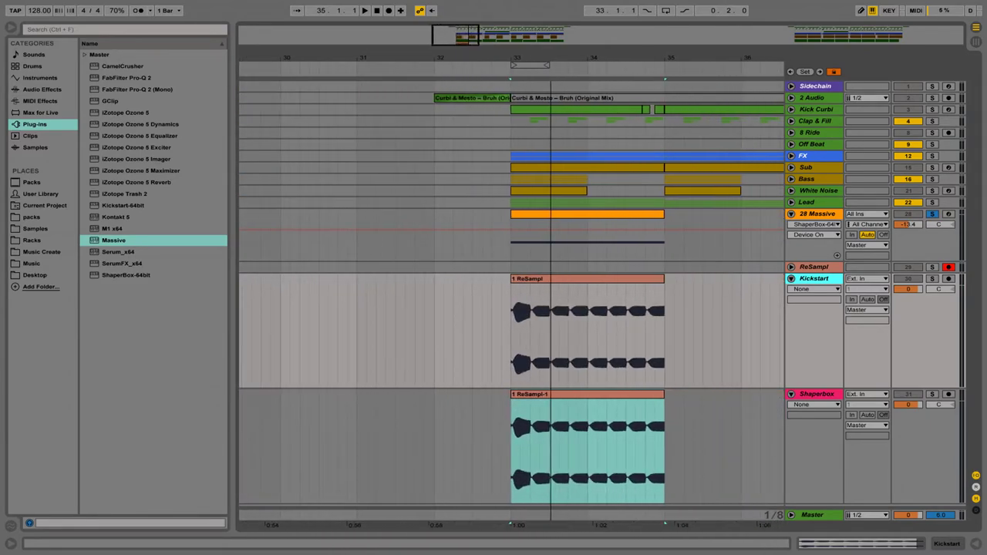
Step: Delete the recorded clips from the Kickstart and Shaperbox tracks and return the insert marker to bar 33
click(613, 280)
shift+click(617, 395)
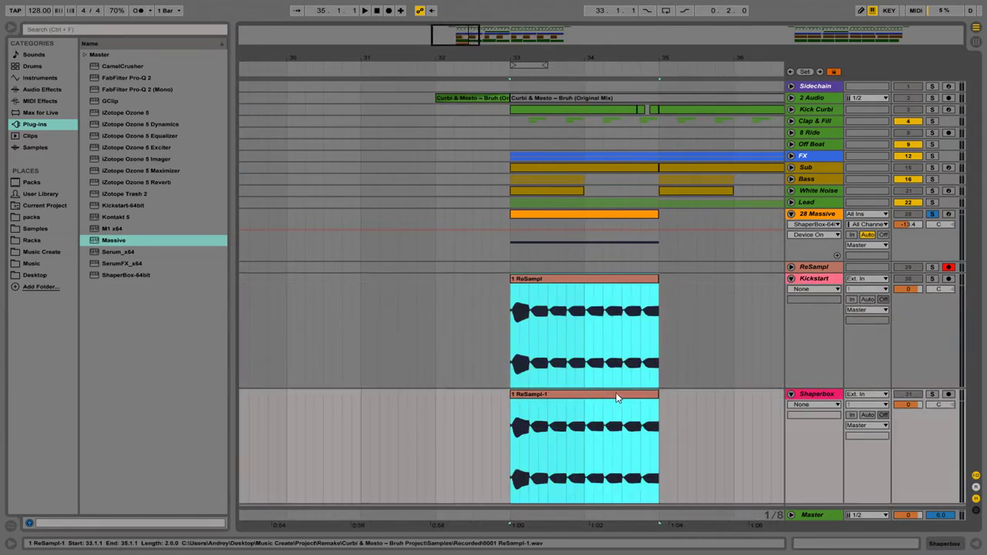
key(Delete)
click(510, 266)
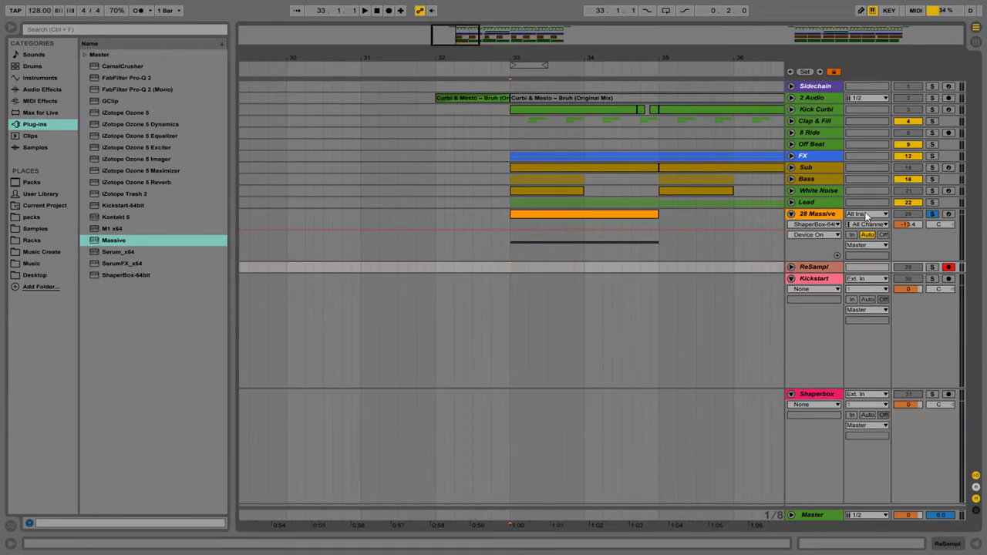
Step: Switch the Massive track from ShaperBox back to Kickstart and choose Kickstart's fourth curve in the upper row
double_click(812, 216)
click(228, 418)
click(125, 418)
click(145, 418)
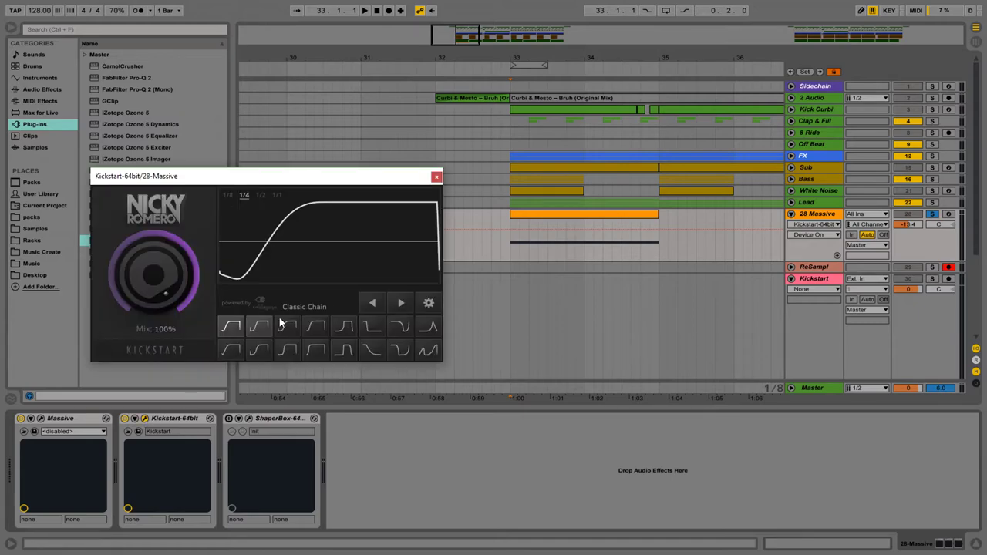
click(315, 326)
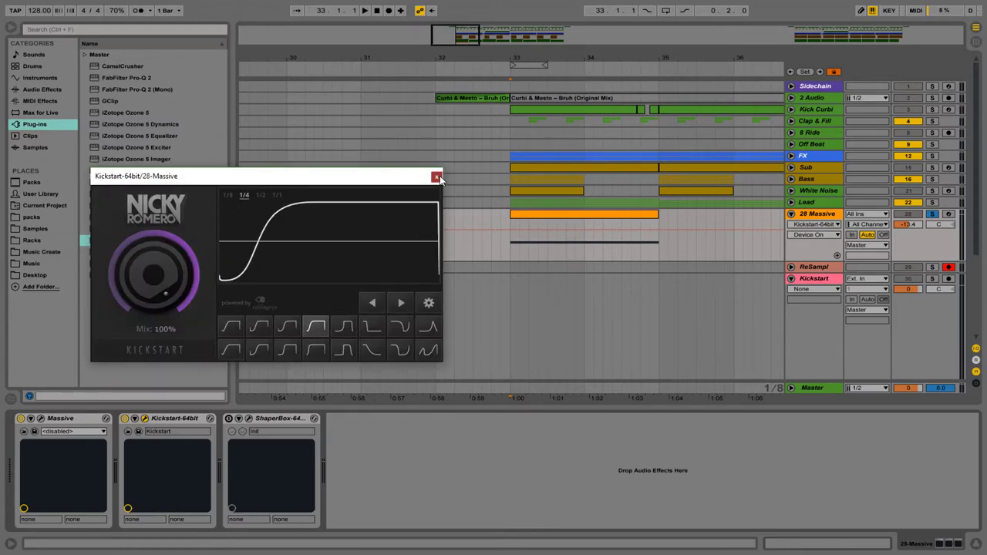
click(437, 177)
Step: Load the preset Vesezzi - Kickstart 4.fxb into ShaperBox on the Massive track and leave ShaperBox turned off
click(229, 419)
click(232, 431)
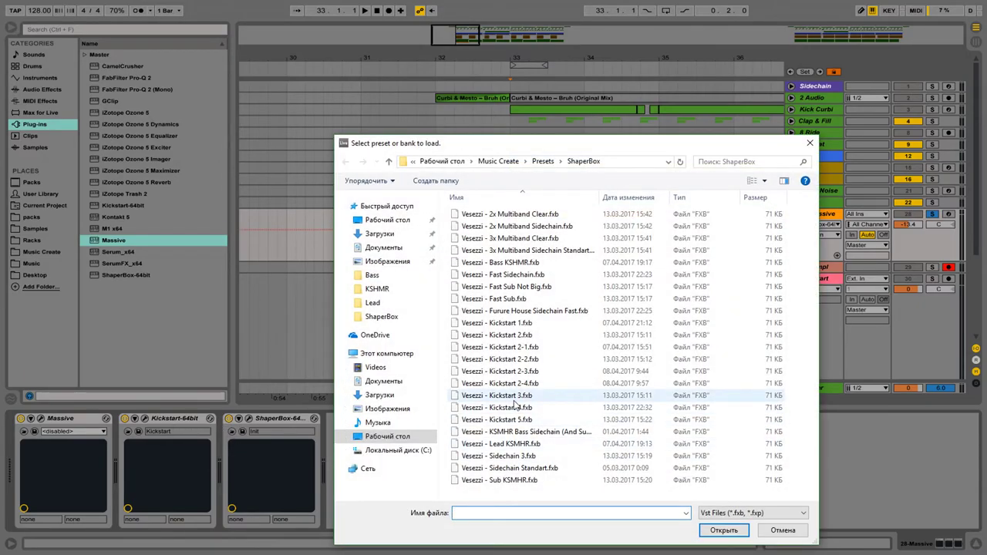
double_click(503, 409)
click(228, 419)
Step: Record the note through Kickstart's fourth curve on ReSampl from bar 33 and move the two-bar take to the Kickstart track
click(509, 267)
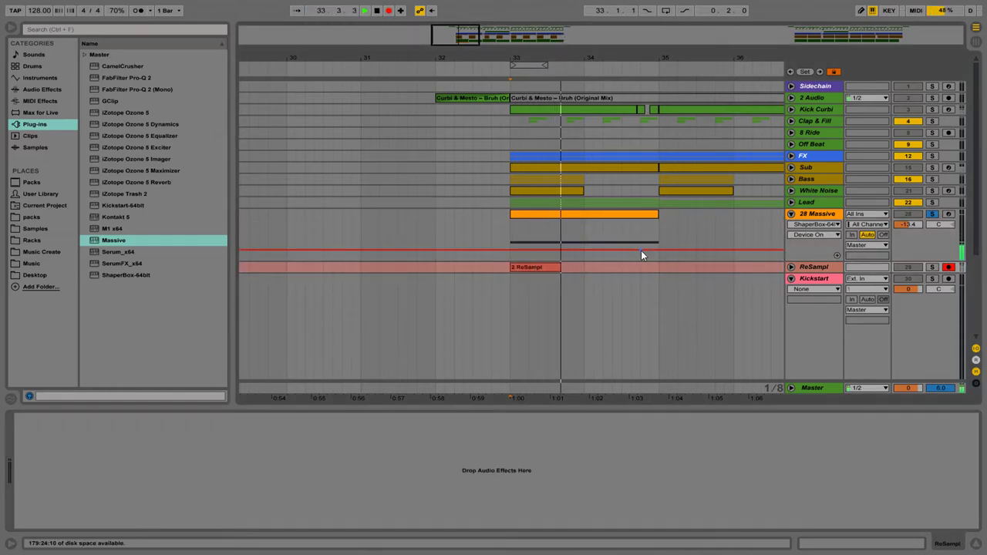
click(791, 266)
drag(586, 268, 585, 330)
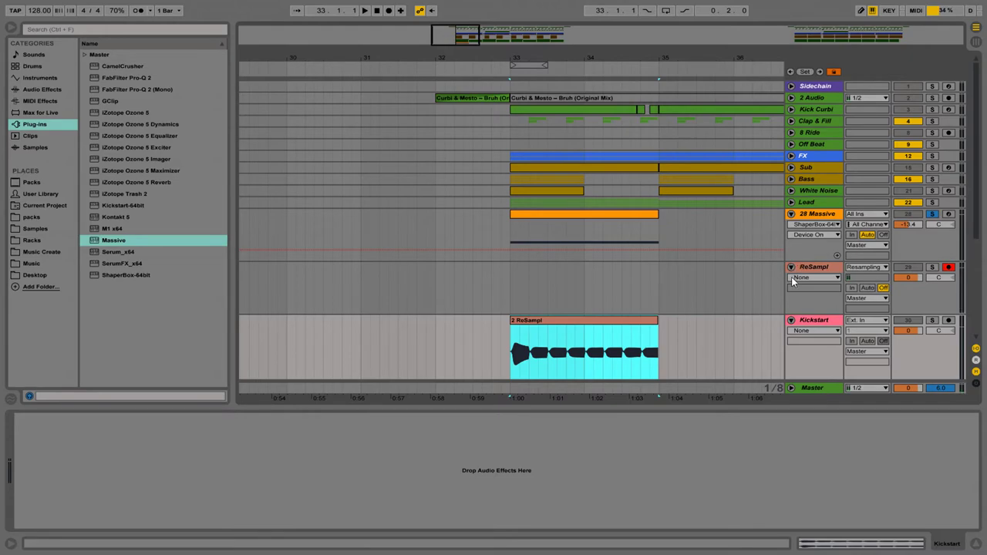
Step: Collapse the Kickstart track and switch the Massive track's active sidechain effect from Kickstart to ShaperBox
click(791, 320)
click(817, 215)
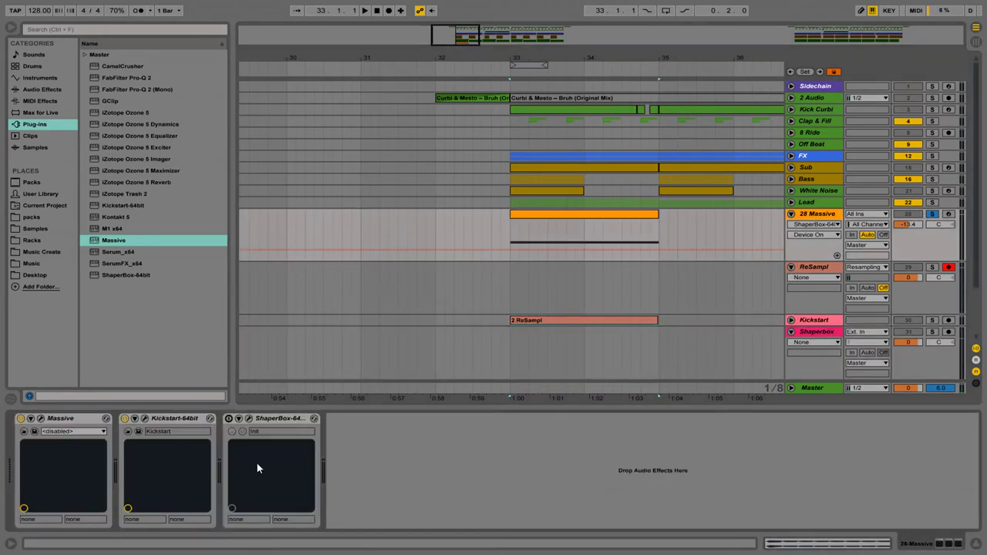
click(228, 418)
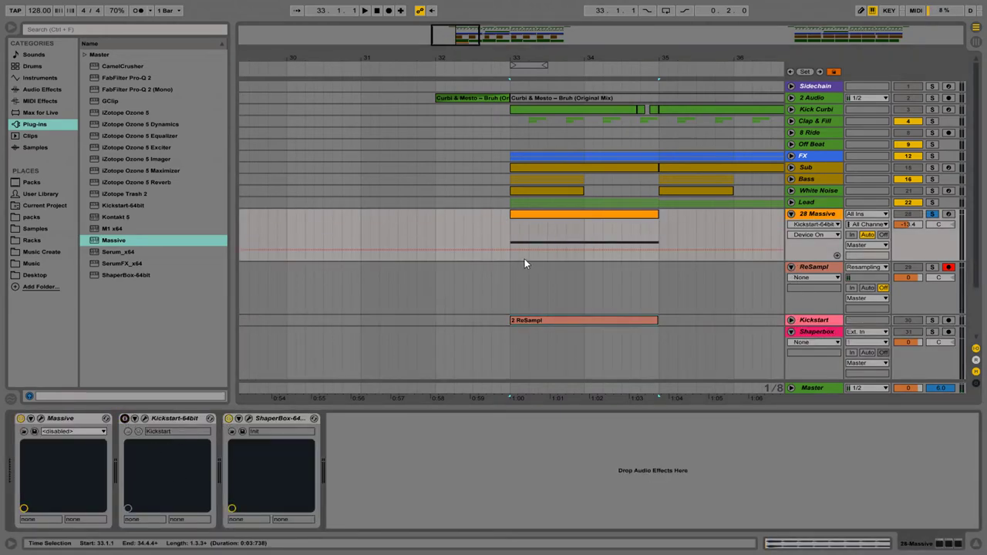
Step: Record the note through ShaperBox on ReSampl from bar 33 and move the two-bar take to the Shaperbox track
click(509, 275)
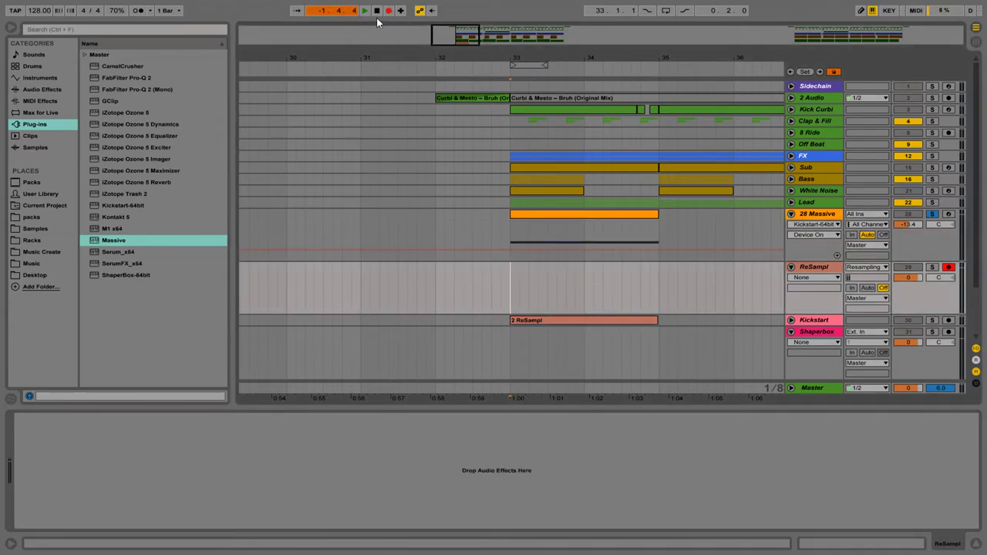
key(F9)
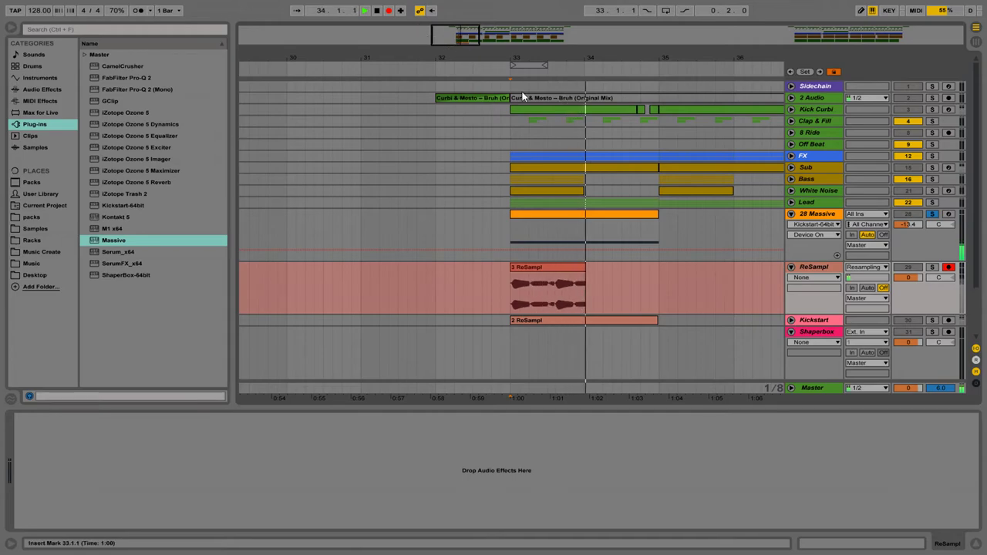
key(space)
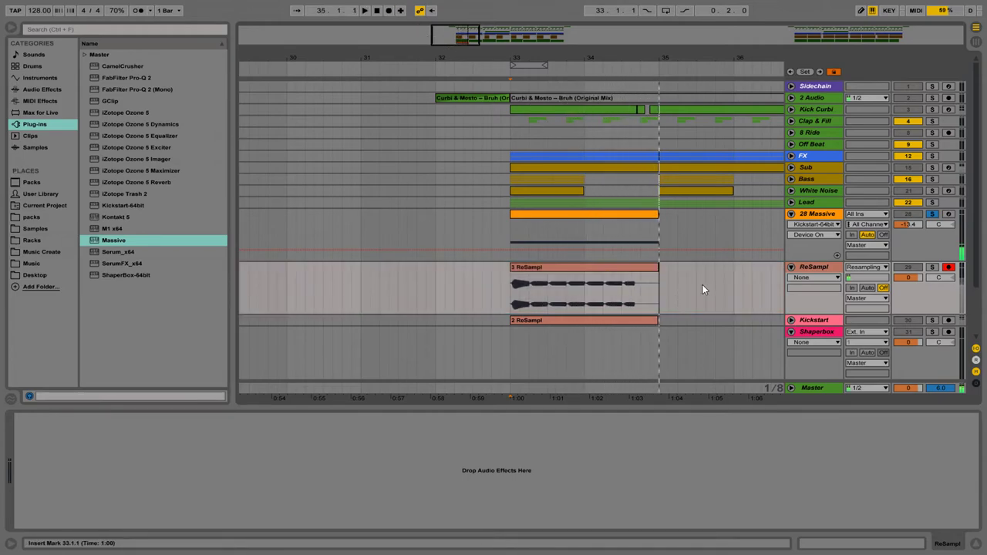
click(791, 267)
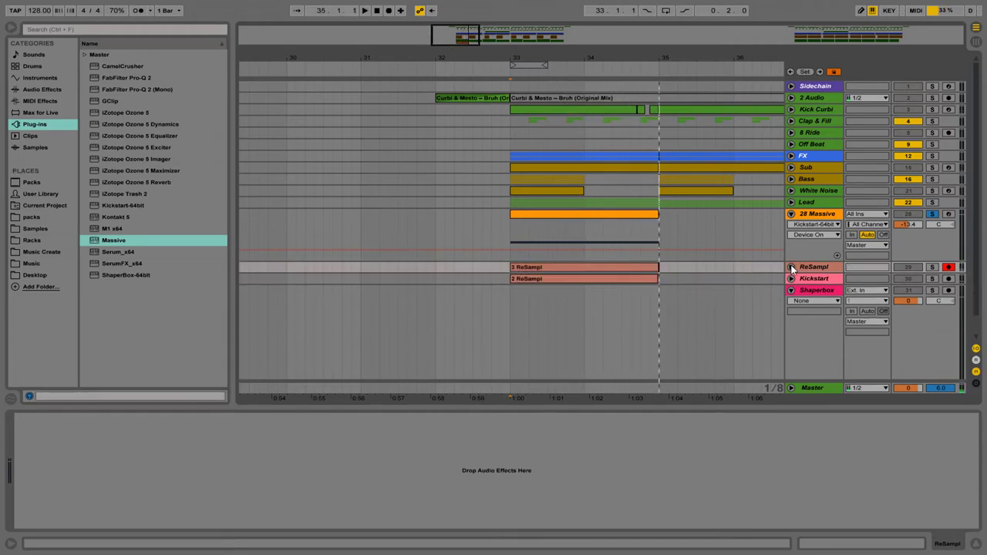
drag(609, 267, 613, 288)
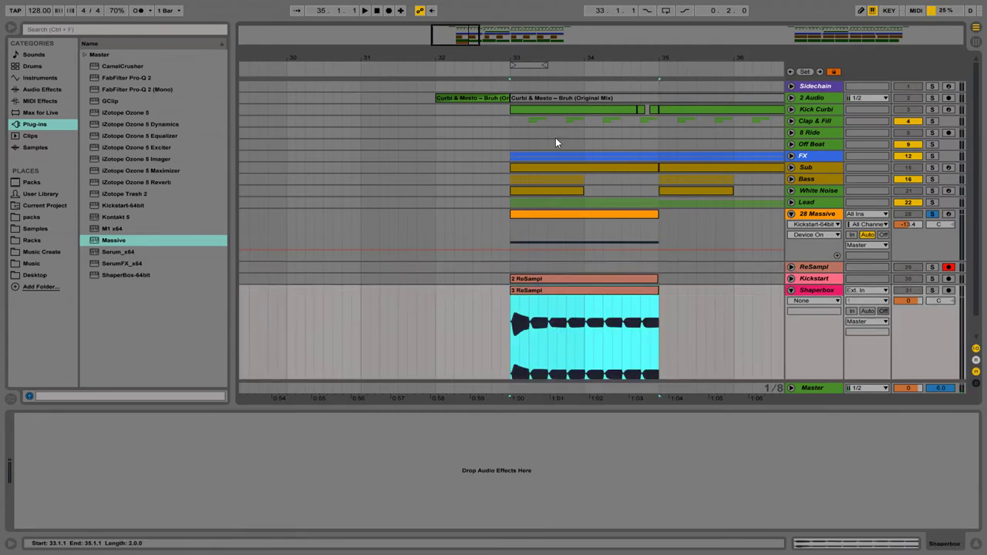
Step: Compare the recorded waveforms on the Kickstart and Shaperbox tracks up close from bar 33 with both tracks expanded
drag(535, 53, 490, 250)
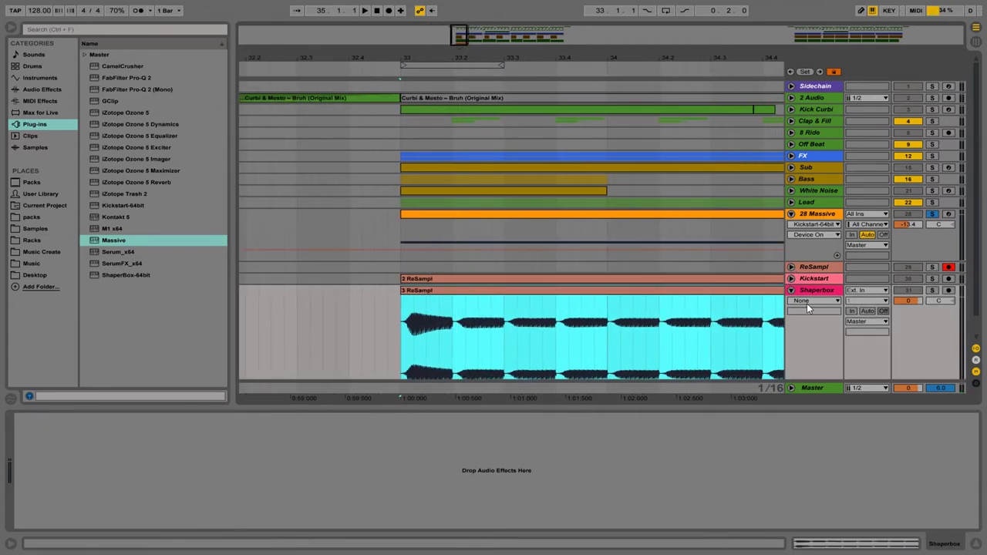
click(791, 280)
scroll(974, 231, down, 5)
drag(421, 52, 408, 91)
drag(631, 60, 516, 57)
mouse_move(668, 59)
mouse_down()
mouse_move(668, 99)
mouse_move(652, 56)
mouse_up()
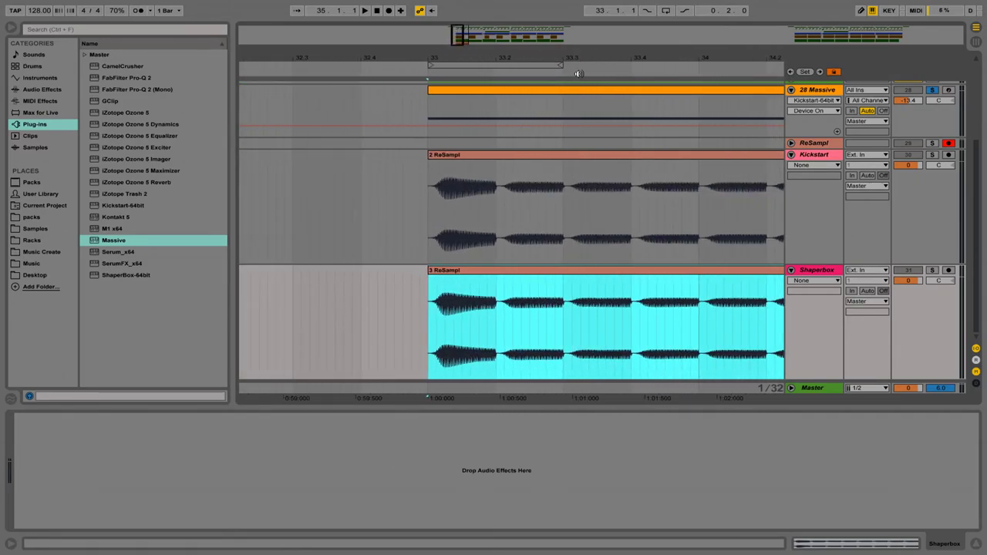
Step: Delete the recorded clips from both the Kickstart and Shaperbox tracks
click(754, 158)
shift+click(739, 270)
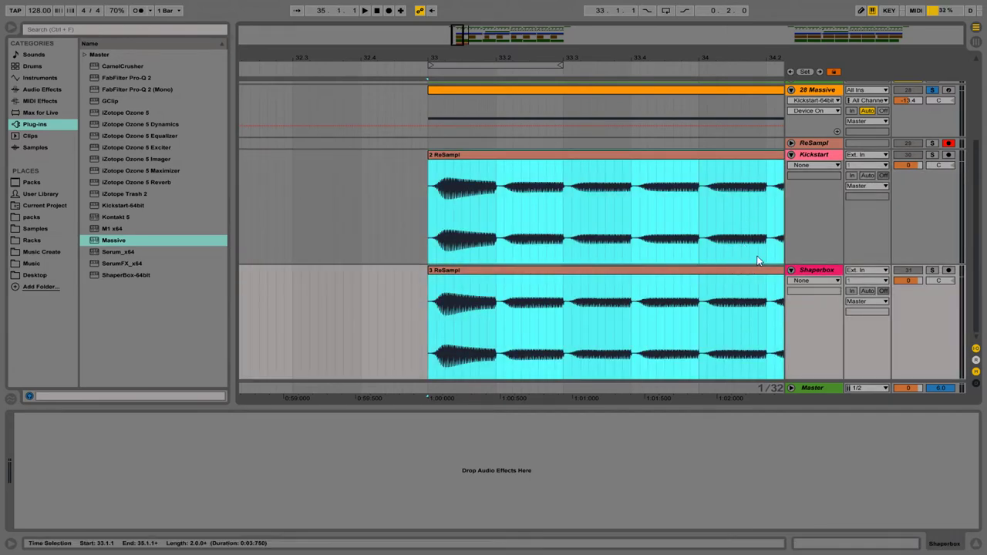
key(Delete)
Step: Load the preset Vesezzi - Bass KSHMR.fxb into ShaperBox on the Massive track and play the note from bar 33
click(821, 93)
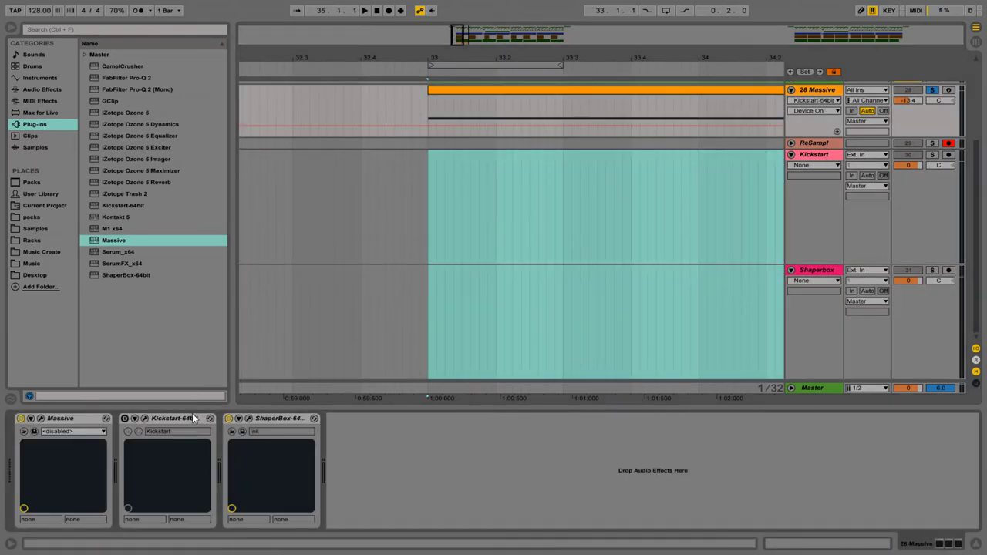
click(233, 434)
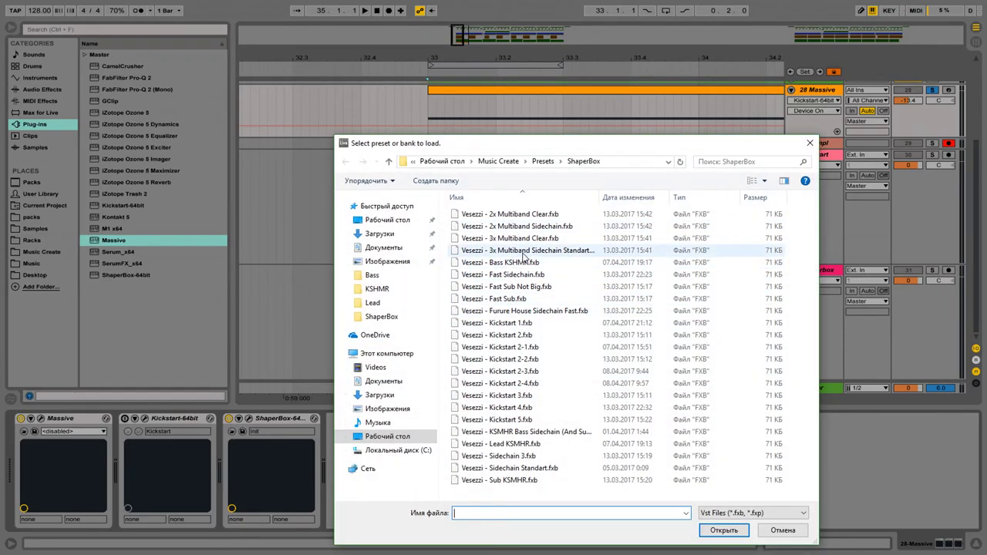
double_click(514, 262)
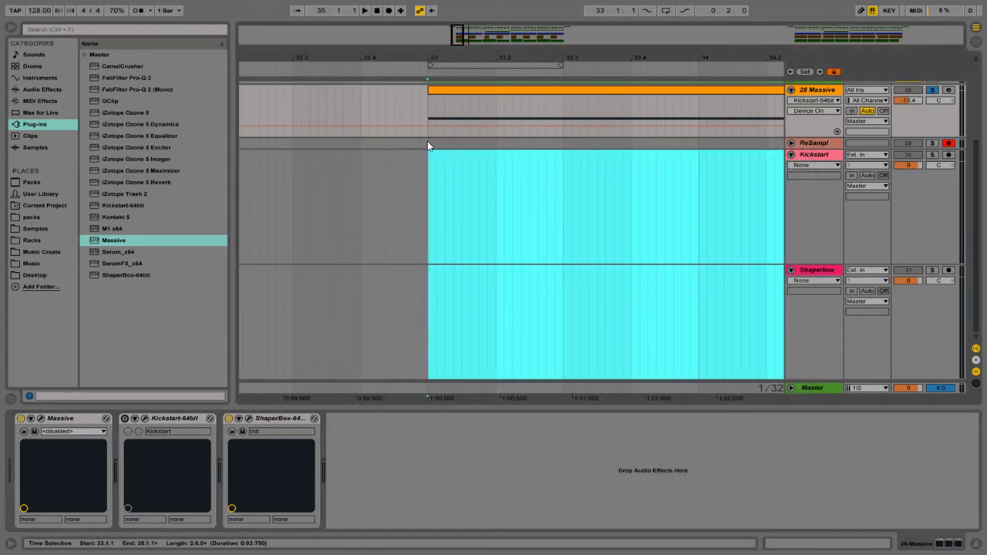
click(427, 143)
click(836, 91)
key(space)
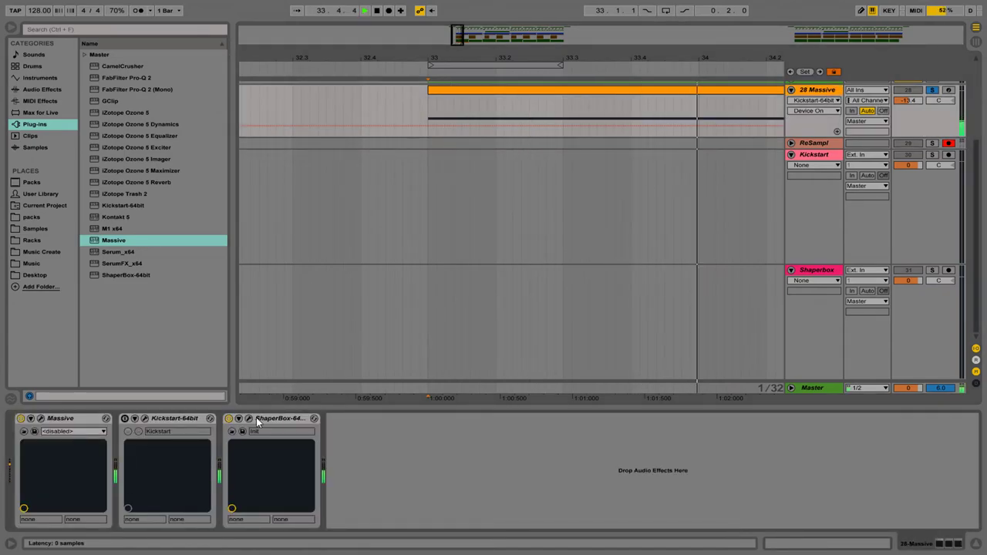
Step: Audition the ShaperBox preset Vesezzi - Furure House Sidechain Fast.fxb on the Massive note
click(234, 432)
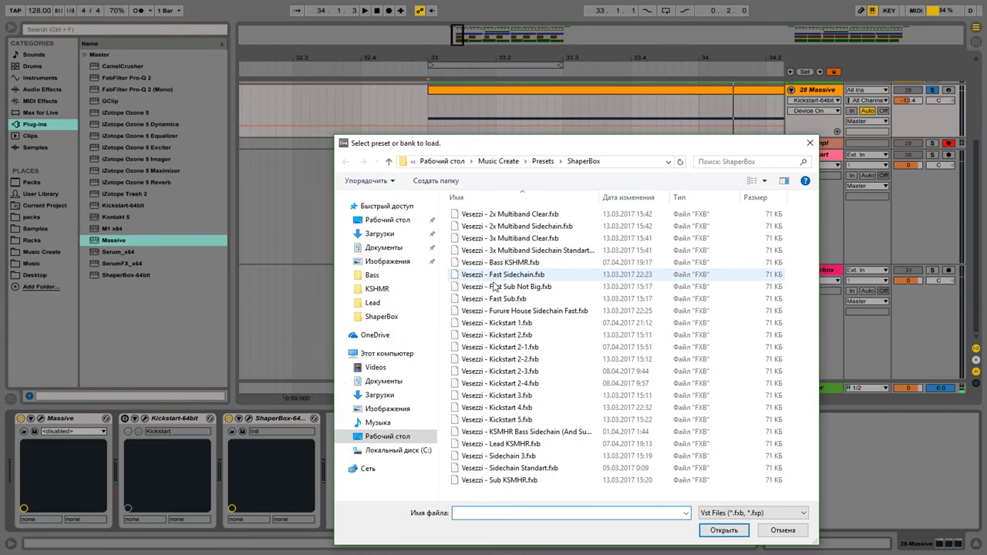
double_click(503, 314)
key(space)
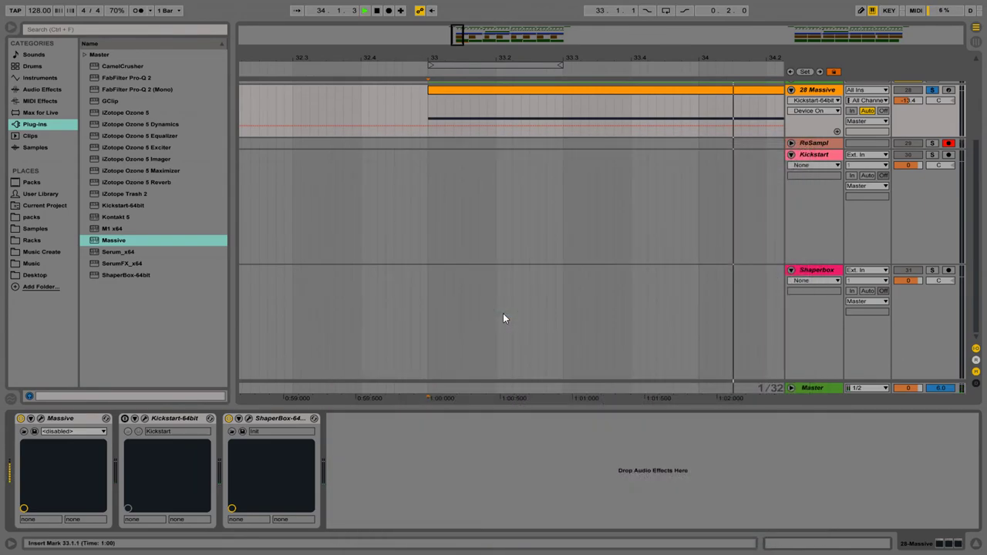
Step: Audition the ShaperBox presets Vesezzi - KSMHR Bass Sidechain and Vesezzi - Lead KSMHR.fxb one after the other on the Massive note
click(233, 432)
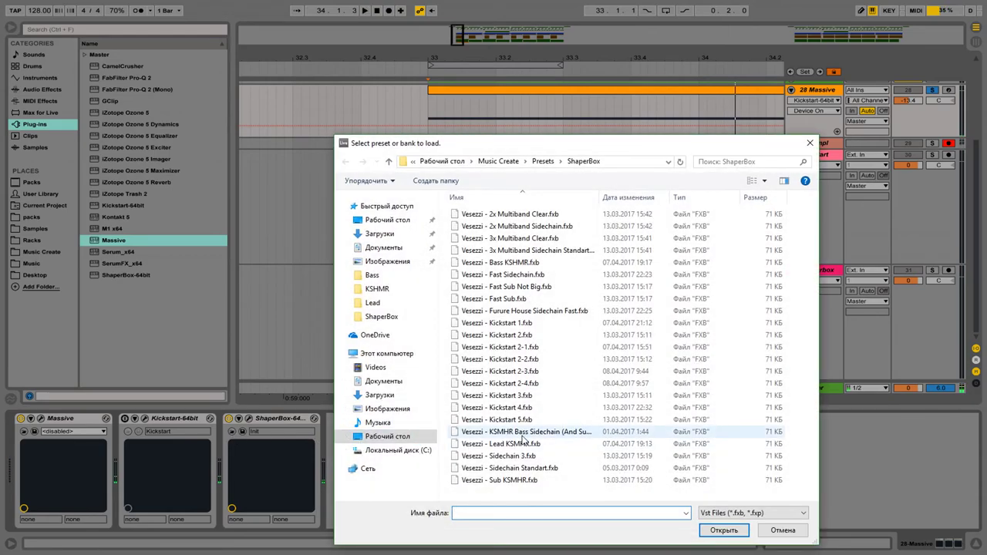
double_click(517, 433)
key(space)
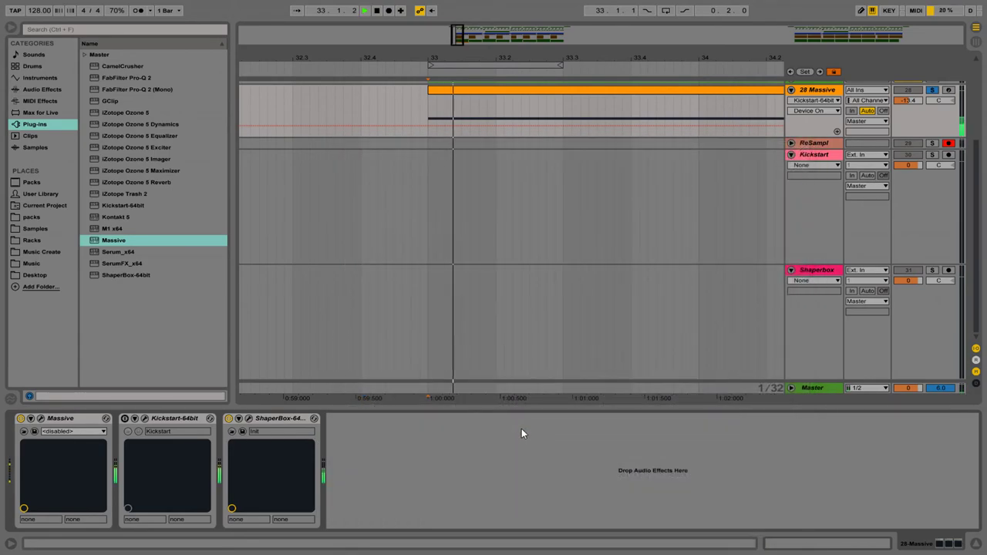
key(space)
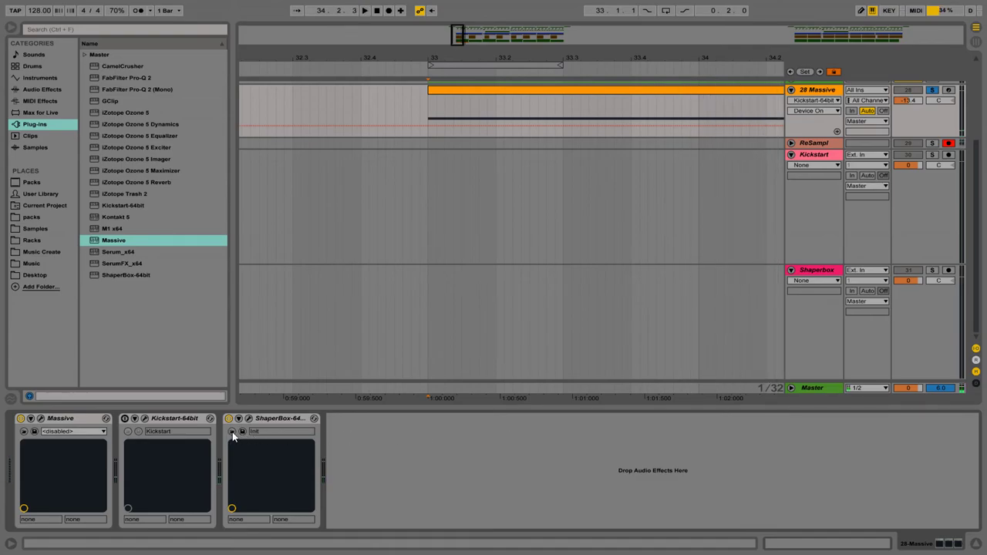
click(233, 432)
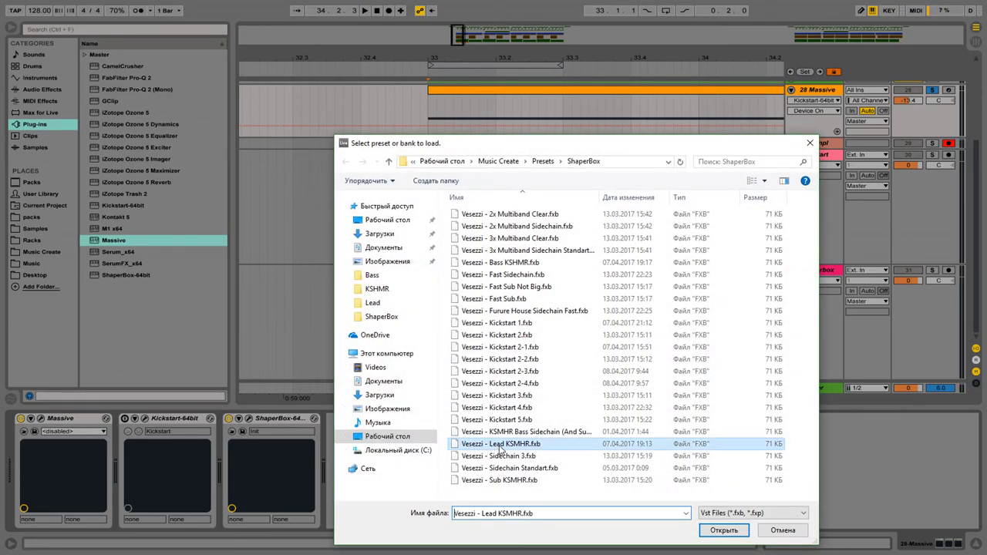
double_click(499, 445)
key(space)
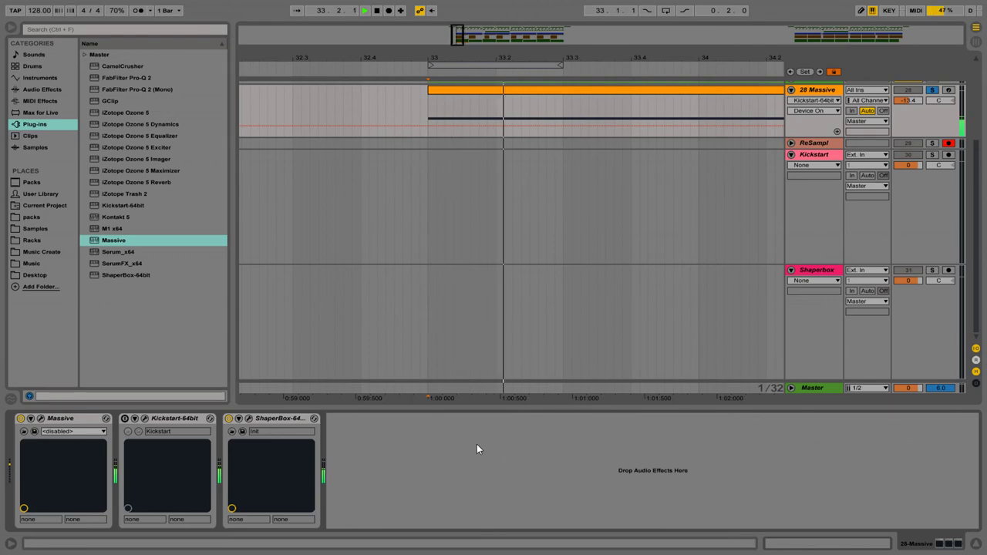
Step: Load the ShaperBox presets Vesezzi - Sub KSMHR.fxb and Vesezzi - Sidechain Standart.fxb in turn and listen to each
click(233, 432)
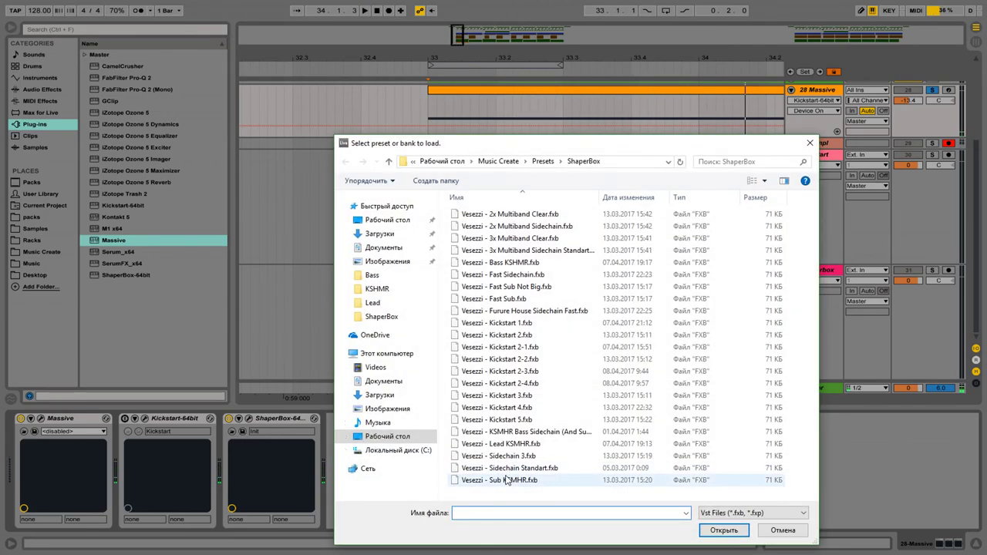
double_click(507, 479)
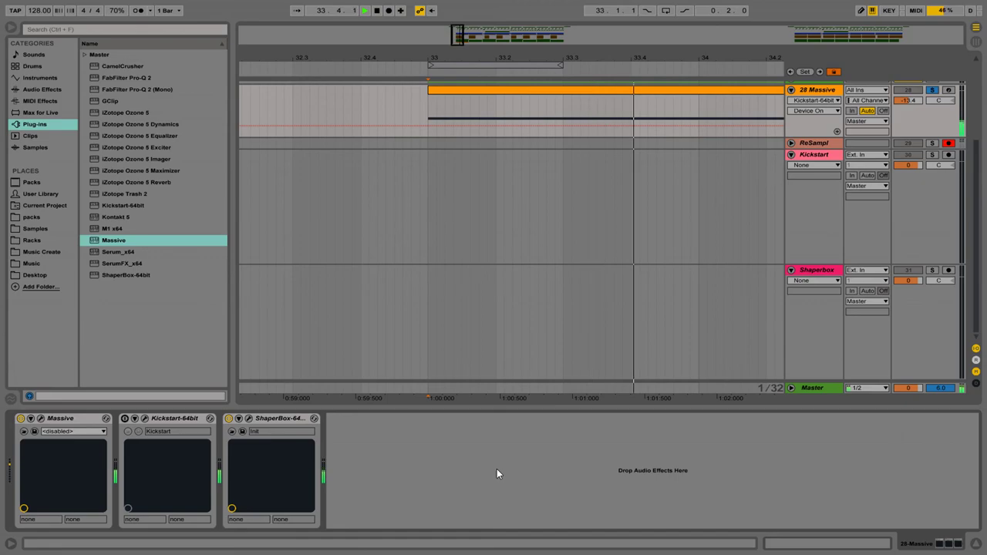
click(230, 432)
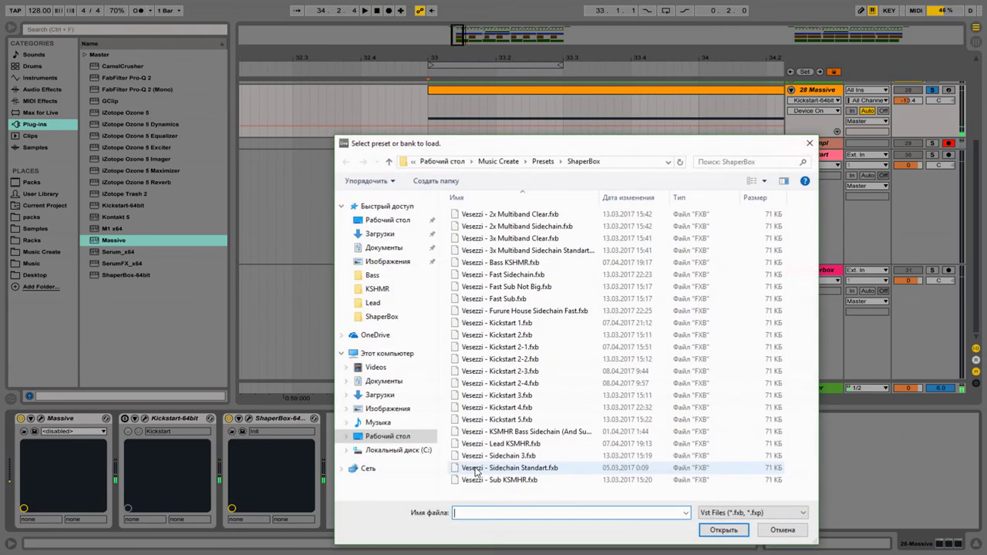
double_click(519, 469)
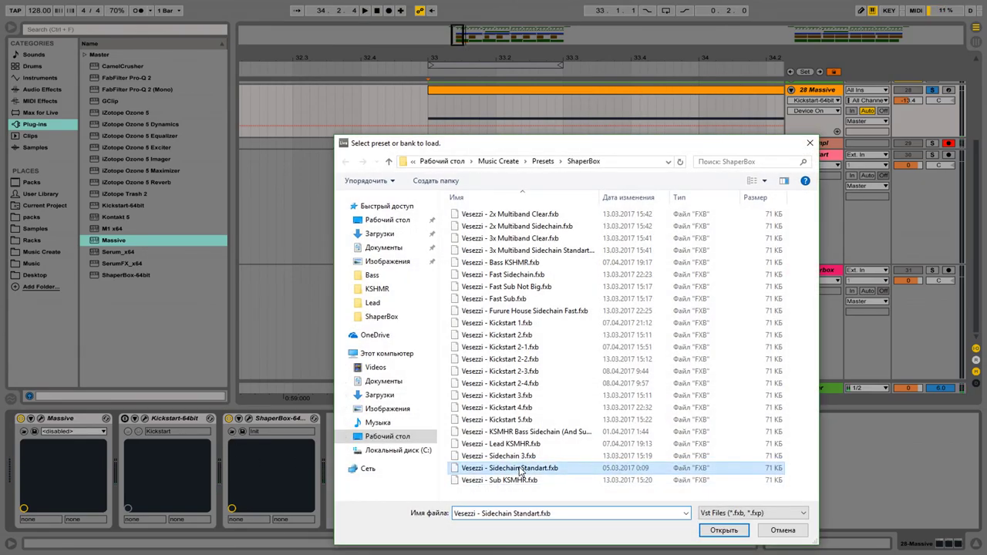
Step: Load the preset Vesezzi - Fast Sidechain.fxb, play the note through it and turn ShaperBox off
click(231, 431)
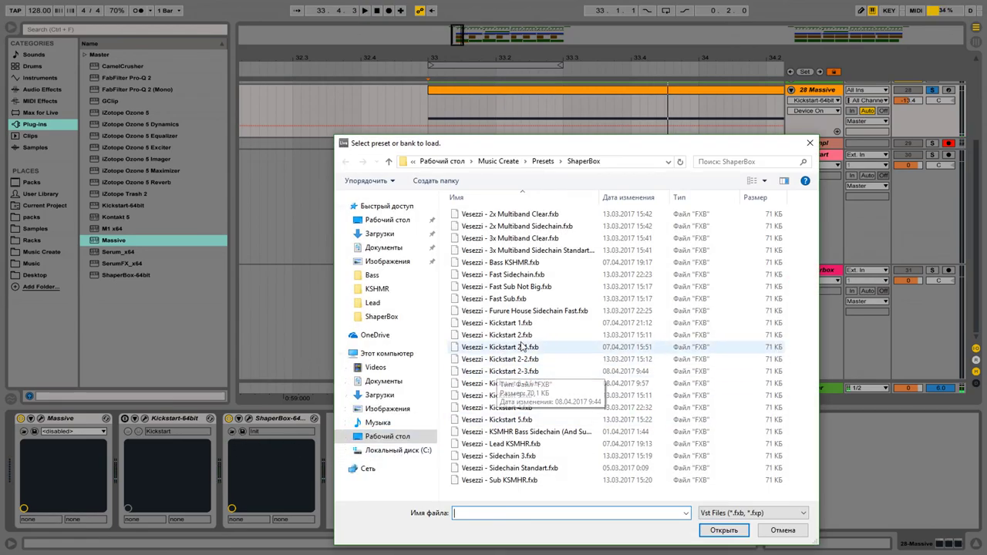
double_click(519, 279)
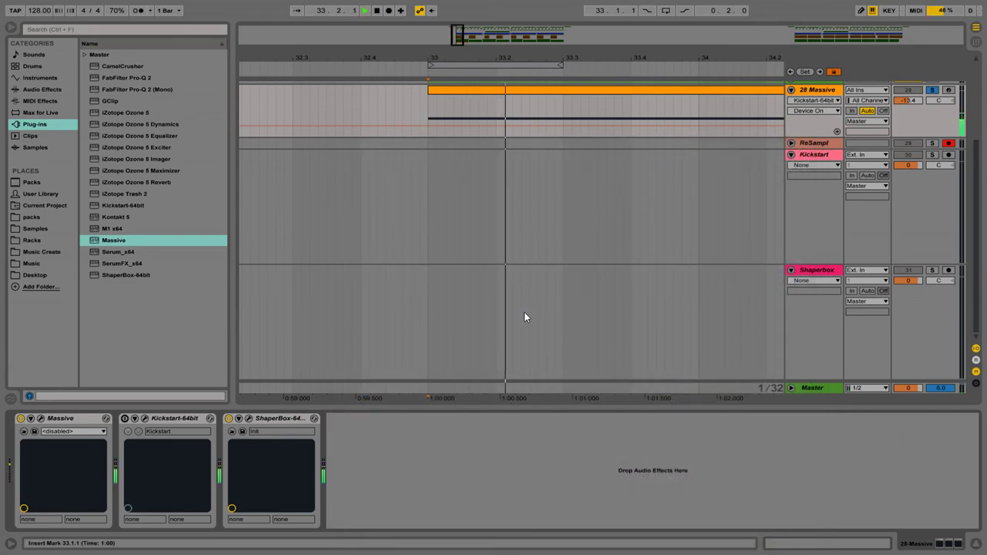
key(space)
click(227, 419)
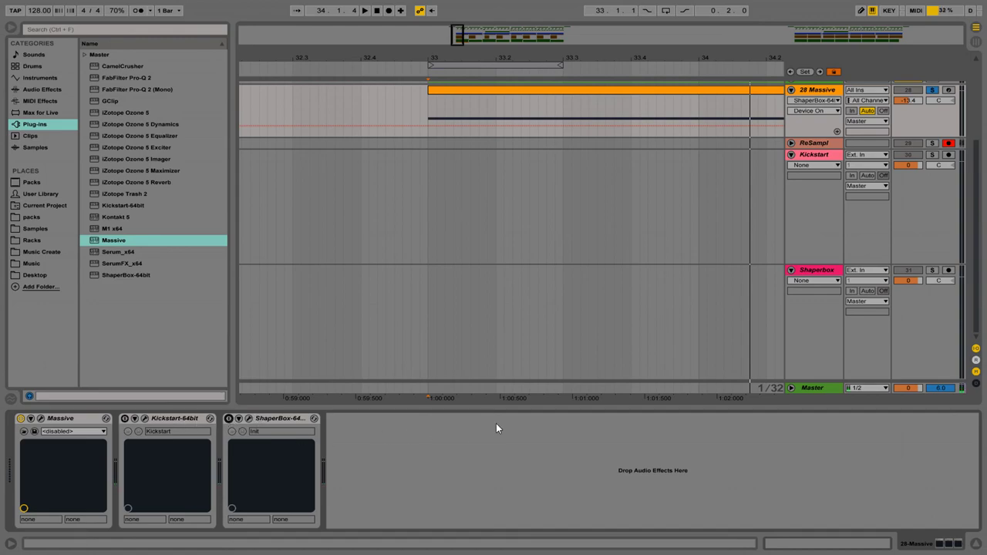
Step: Hide the device view and collapse all tracks in the arrangement
drag(600, 409, 601, 415)
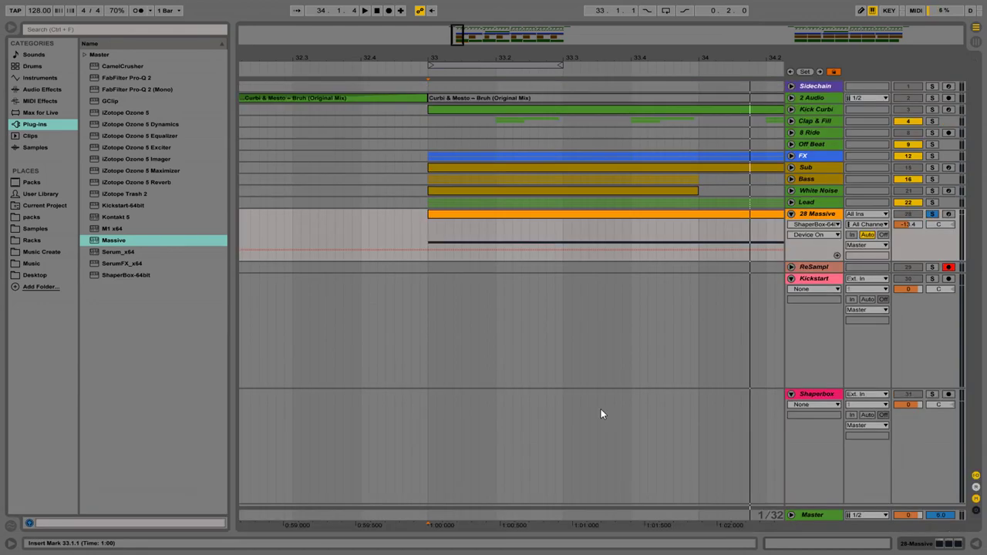
alt+click(791, 267)
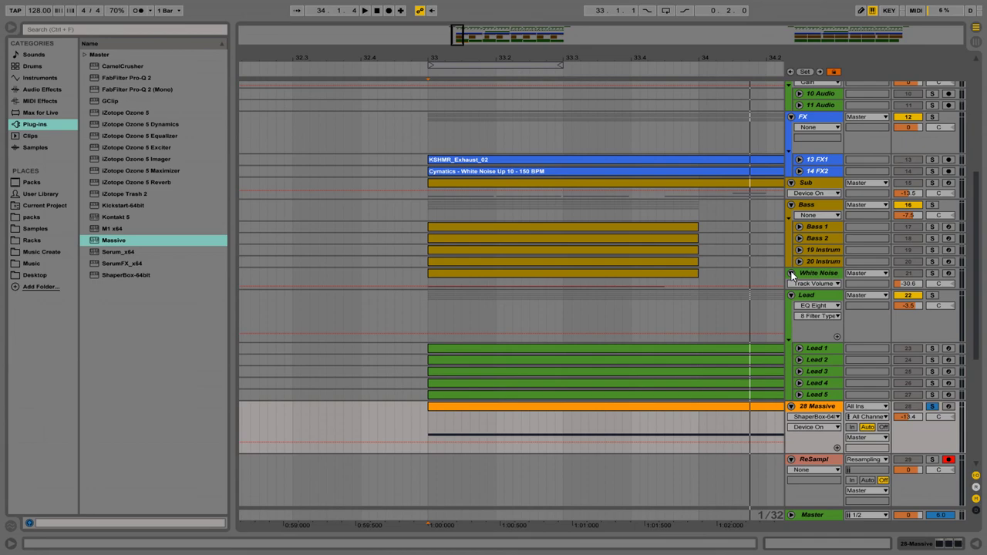
alt+click(792, 274)
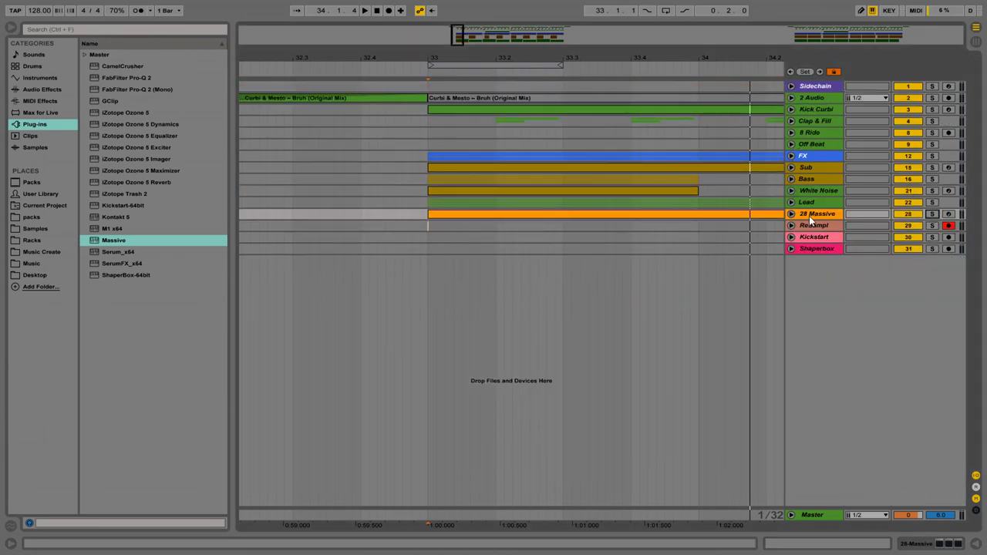
Step: Delete the four test tracks 28 Massive, ReSampl, Kickstart and Shaperbox from the arrangement
shift+click(810, 249)
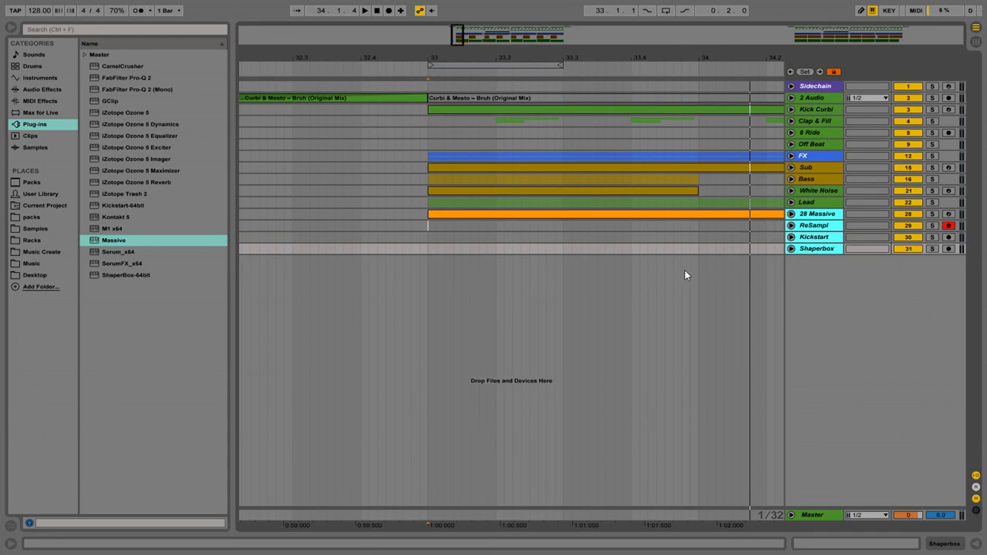
key(Delete)
drag(588, 56, 446, 202)
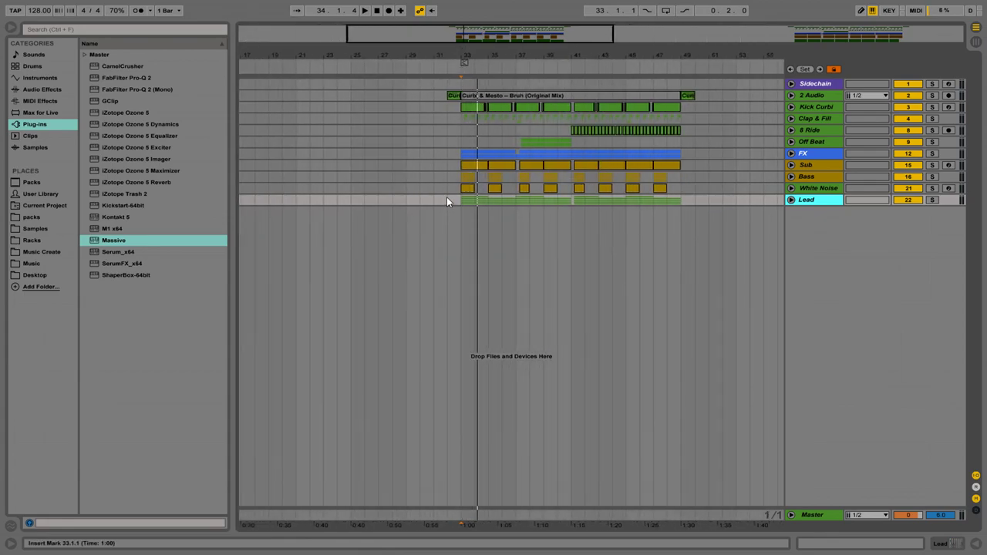